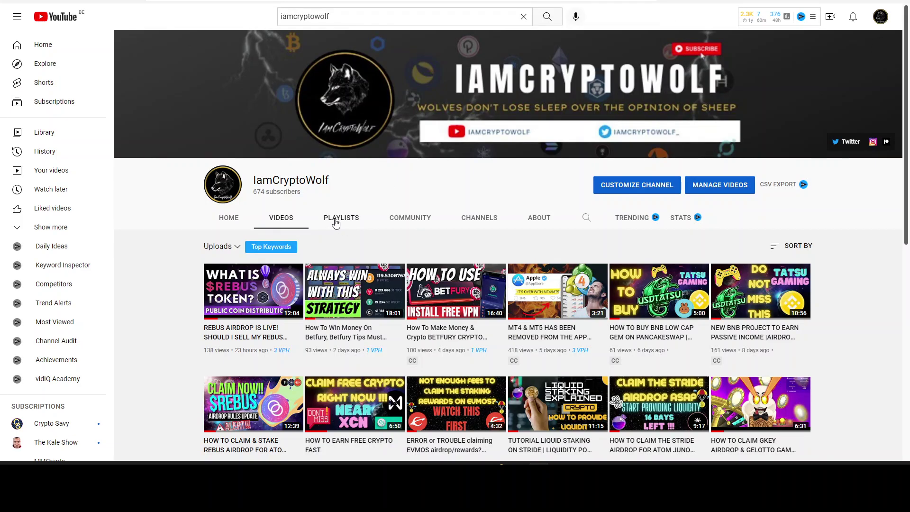
# Show the channel's playlists and scroll down through them
pyautogui.click(334, 221)
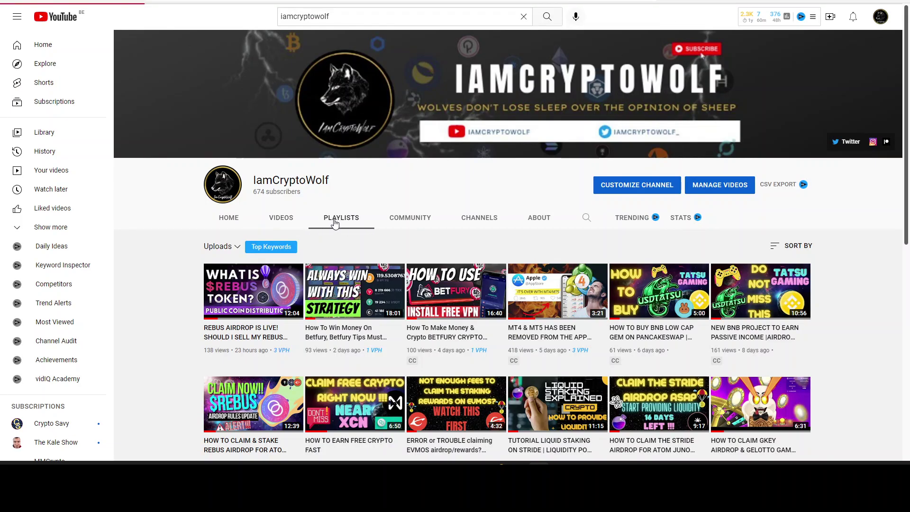
pyautogui.scroll(-1, 500, 298)
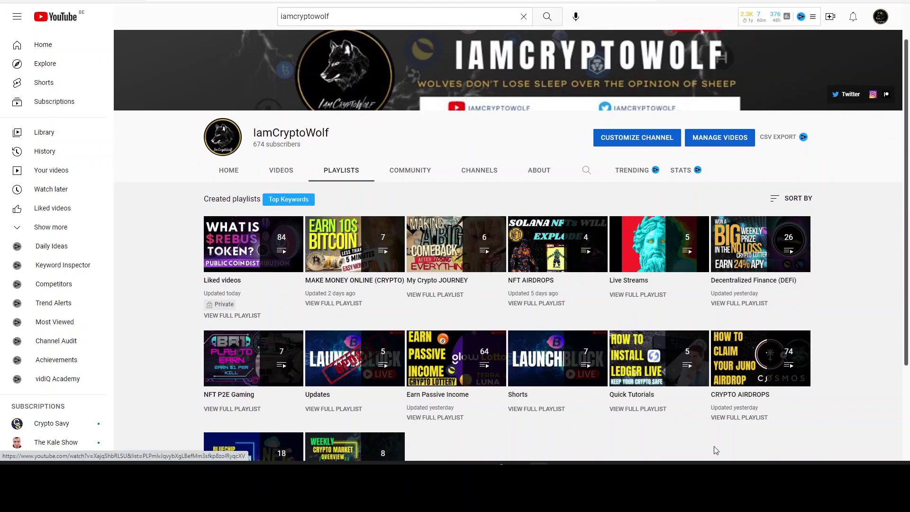
pyautogui.moveTo(782, 367)
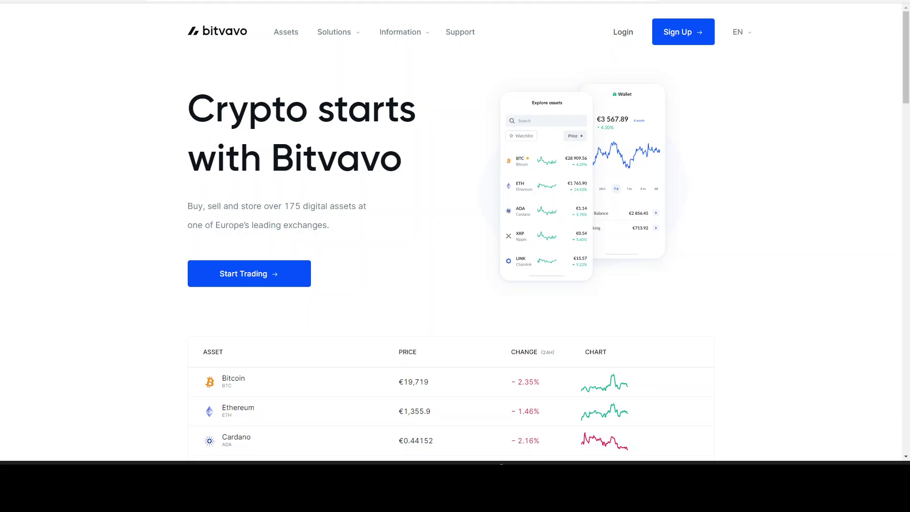
pyautogui.scroll(-10, 733, 311)
pyautogui.scroll(-3, 755, 289)
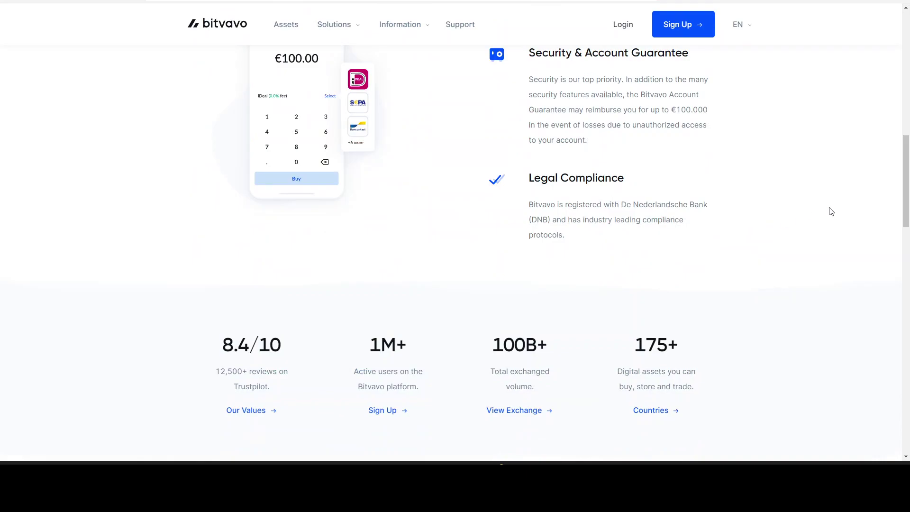
pyautogui.scroll(-1, 811, 211)
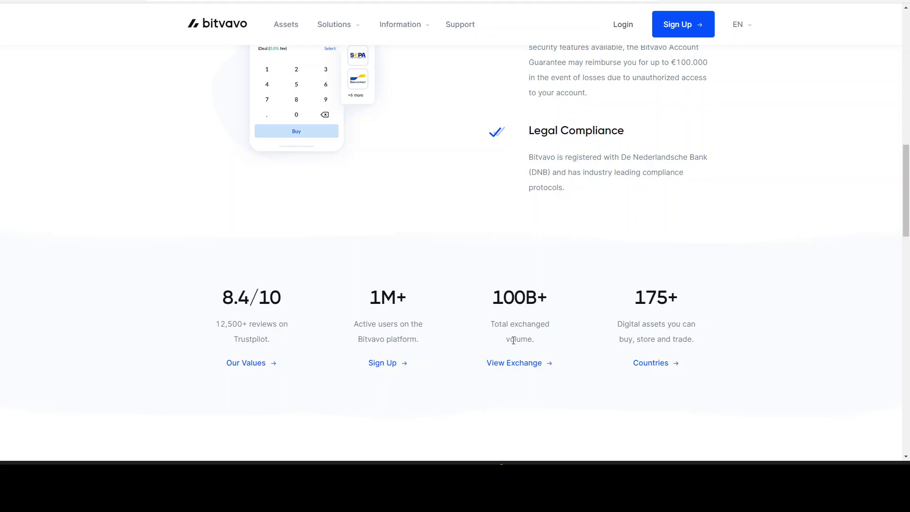
# Scroll back up, view the Create Account form, then switch to the logged-in Bitvavo dashboard tab
pyautogui.scroll(5, 513, 340)
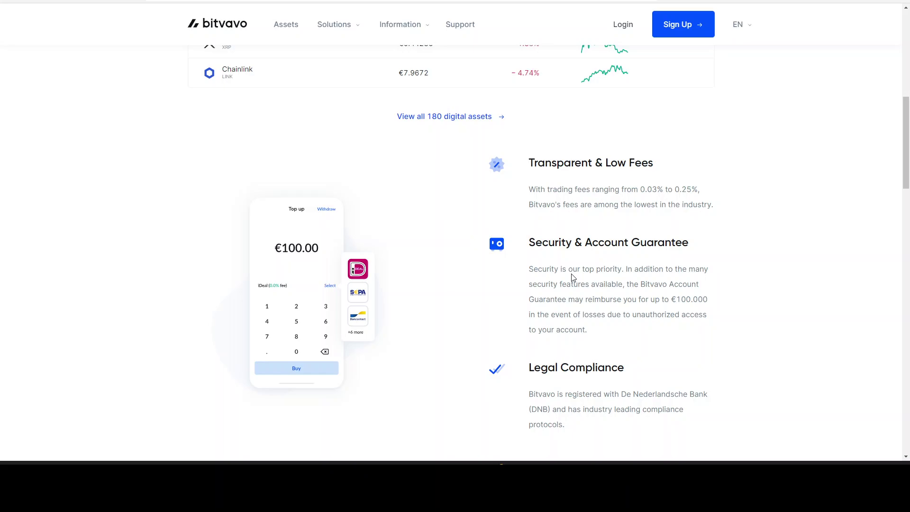
pyautogui.scroll(3, 573, 278)
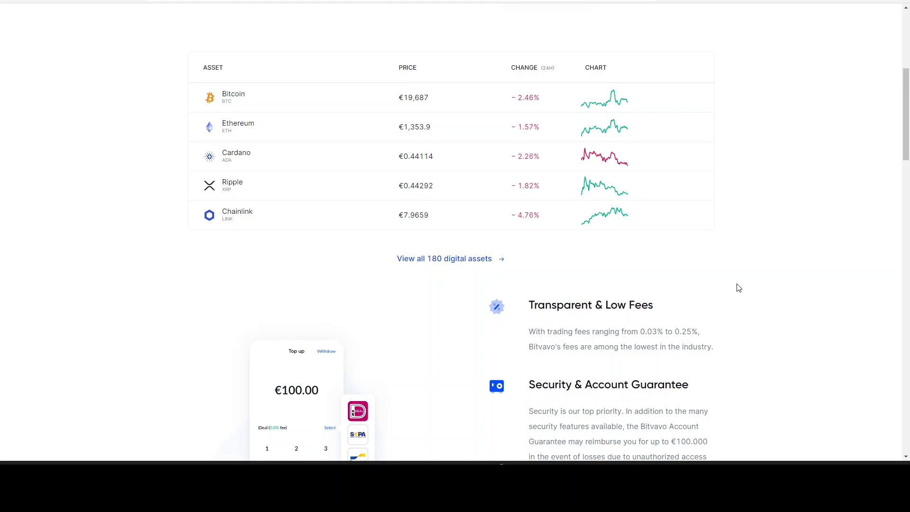
pyautogui.scroll(5, 785, 293)
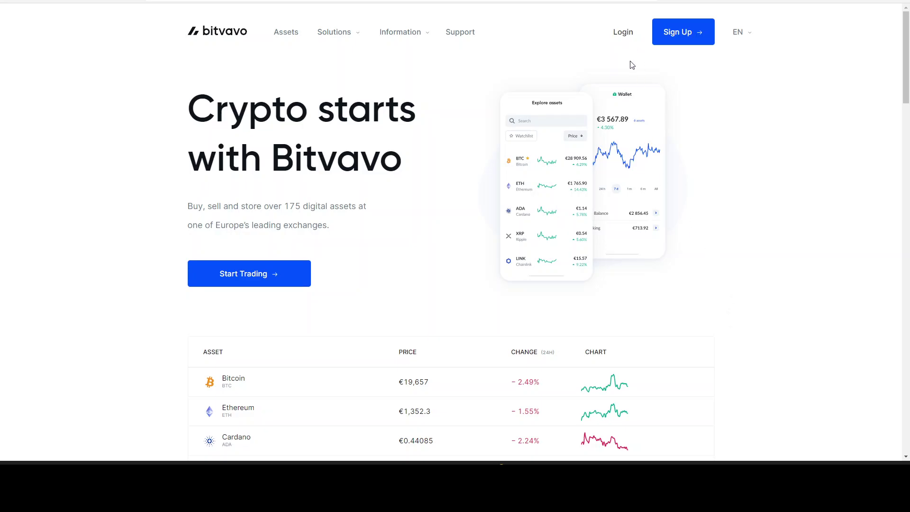
pyautogui.click(678, 34)
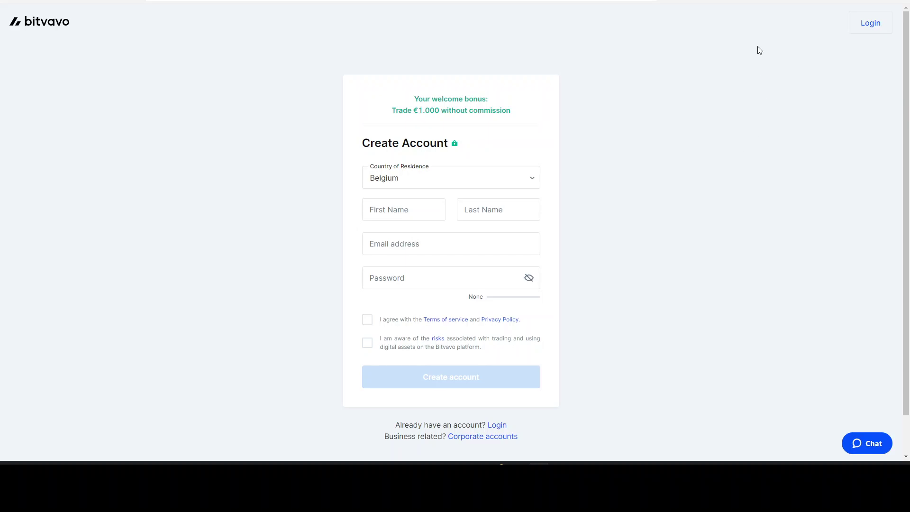
pyautogui.click(711, 1)
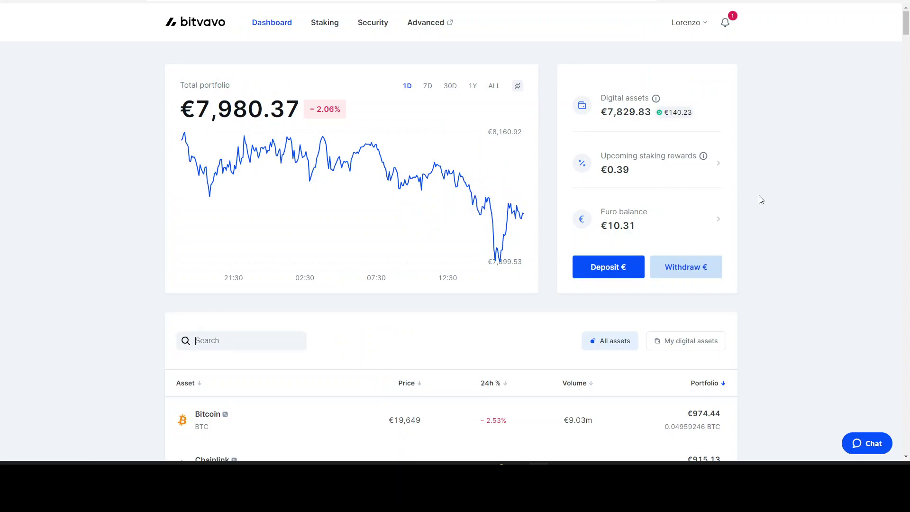
# Start a euro deposit with Bancontact, enter amount 1000, and confirm the deposit
pyautogui.click(621, 267)
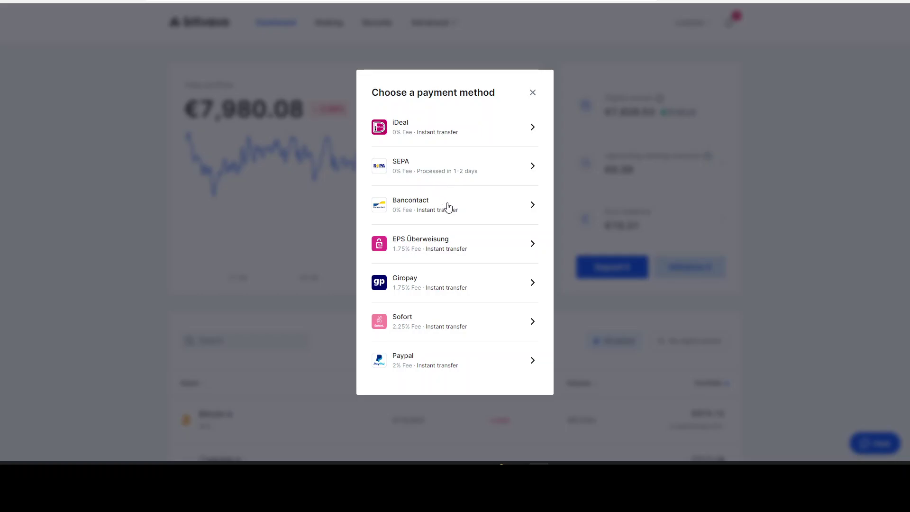
pyautogui.click(451, 205)
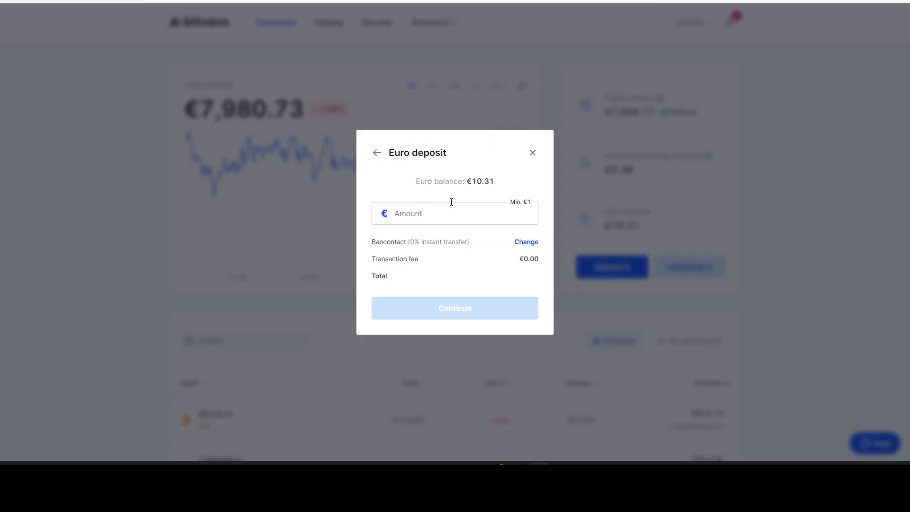
pyautogui.click(459, 213)
pyautogui.write('1000')
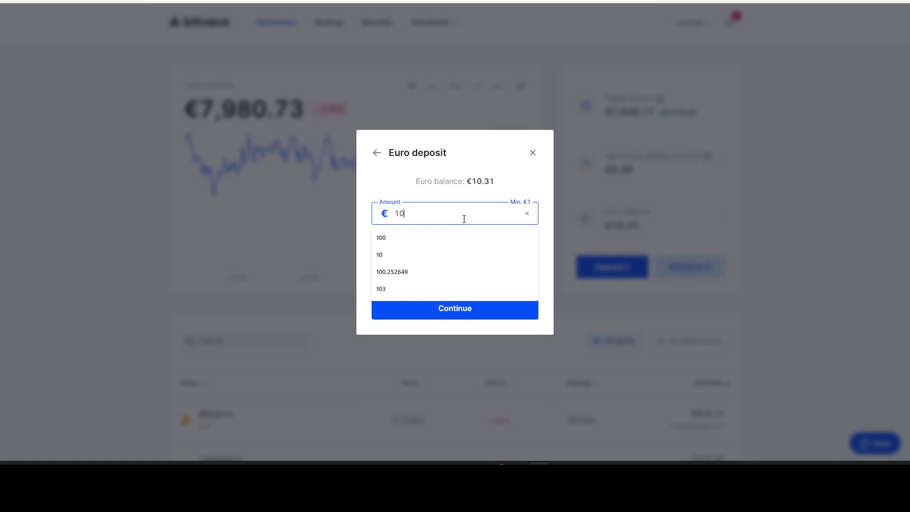
pyautogui.click(459, 309)
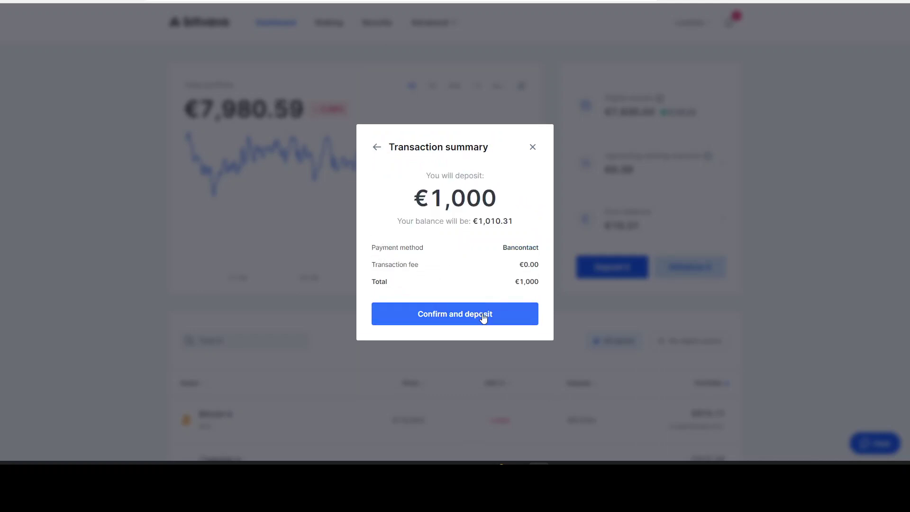
pyautogui.click(482, 315)
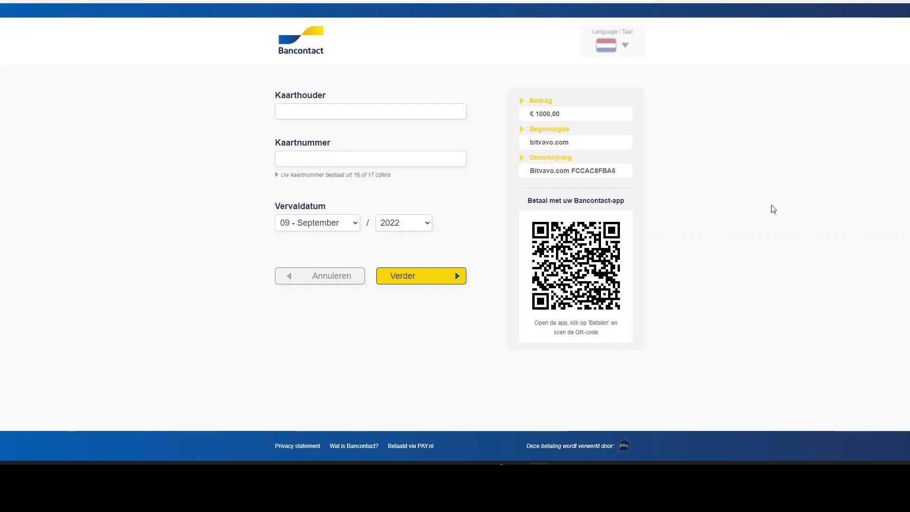
# Move between the empty Kaarthouder and Kaartnummer fields on the Bancontact payment page
pyautogui.click(324, 115)
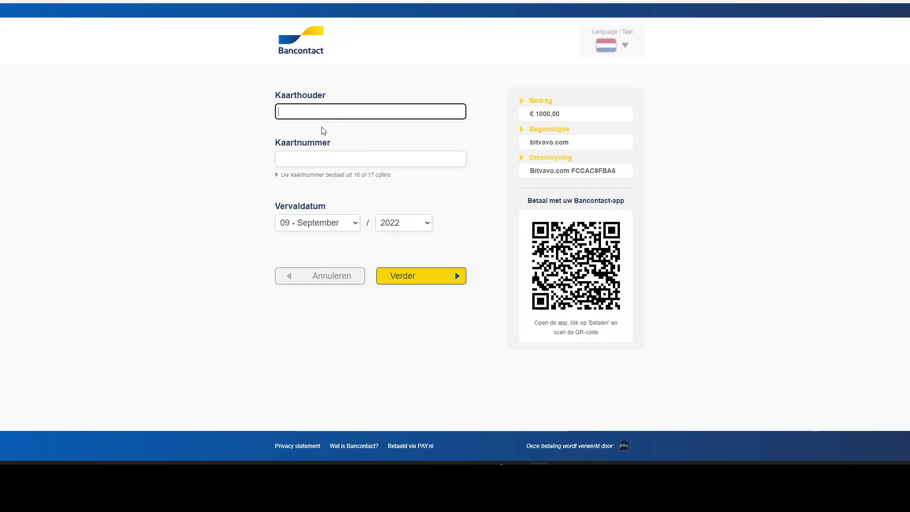
pyautogui.press('Tab')
pyautogui.click(327, 111)
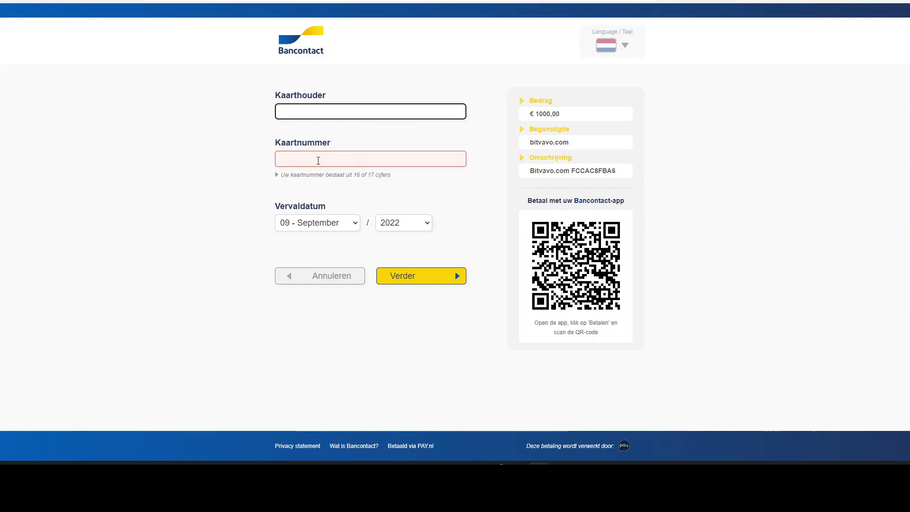
pyautogui.click(318, 161)
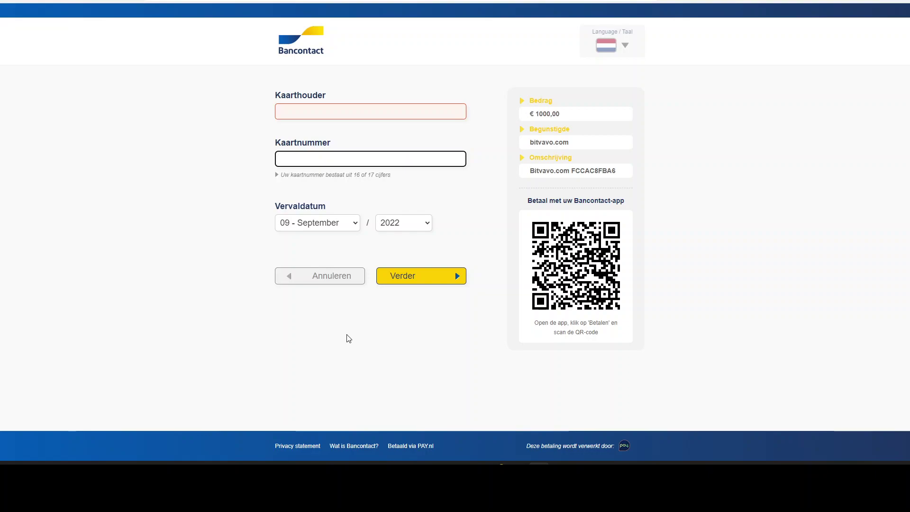
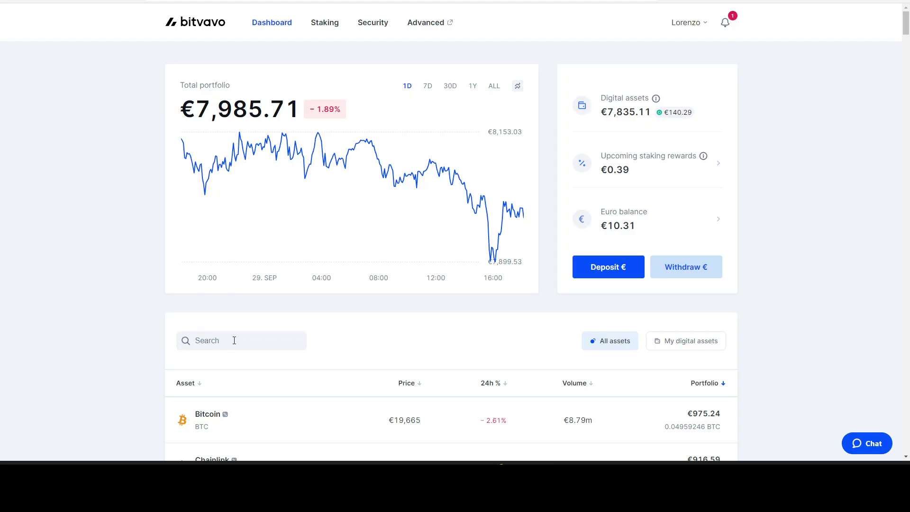
# Search the asset list for 'atom' and open the Cosmos (ATOM) page
pyautogui.click(235, 340)
pyautogui.write('atom')
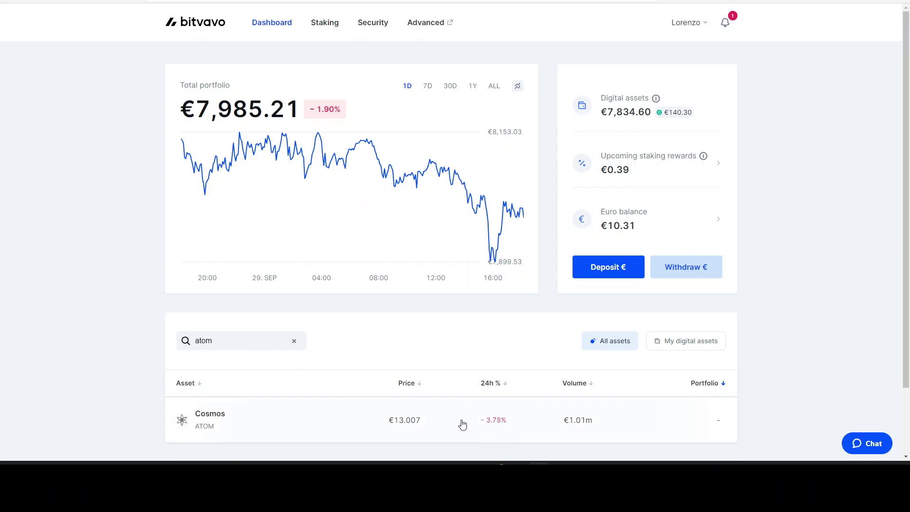
pyautogui.click(462, 423)
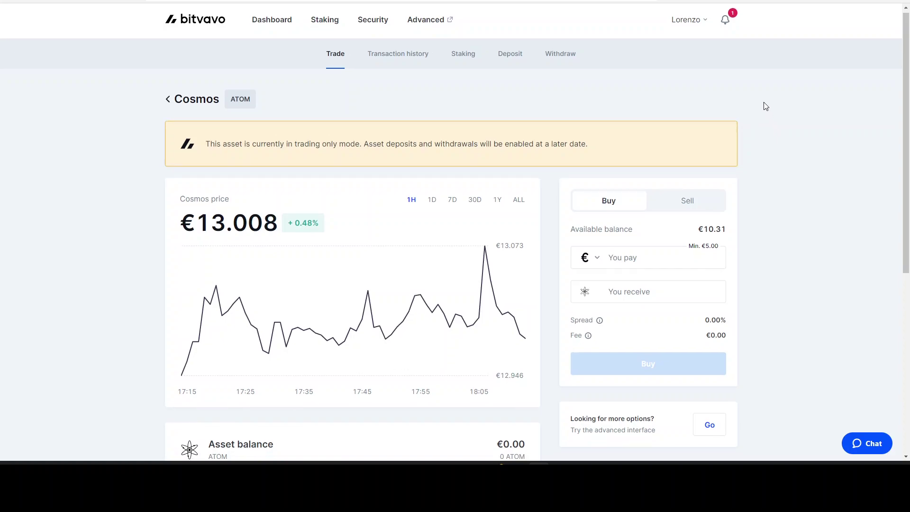
# Enter 1000 euros in the You pay field for ATOM
pyautogui.scroll(-2, 758, 114)
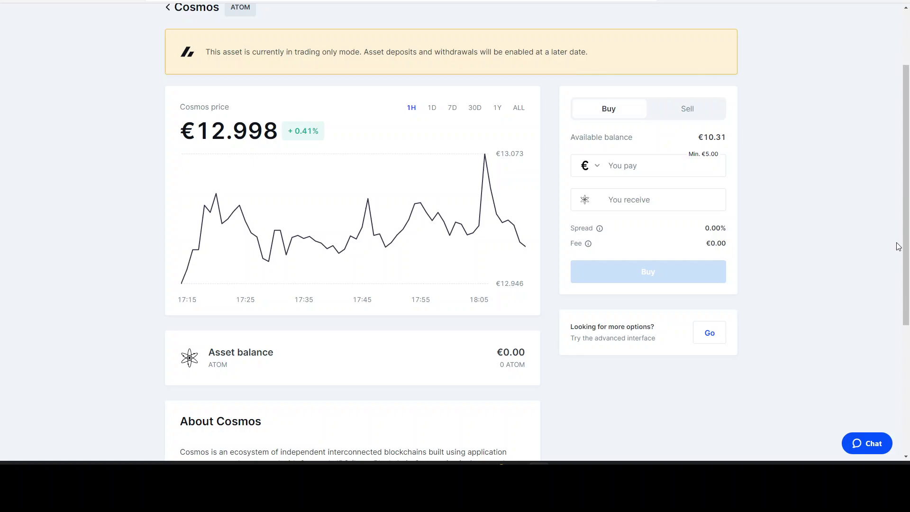
pyautogui.scroll(2, 884, 246)
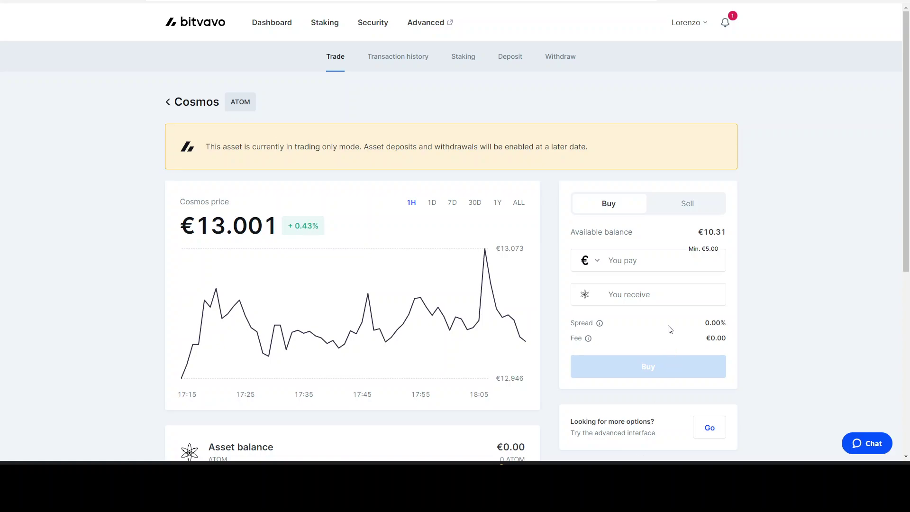
pyautogui.click(630, 259)
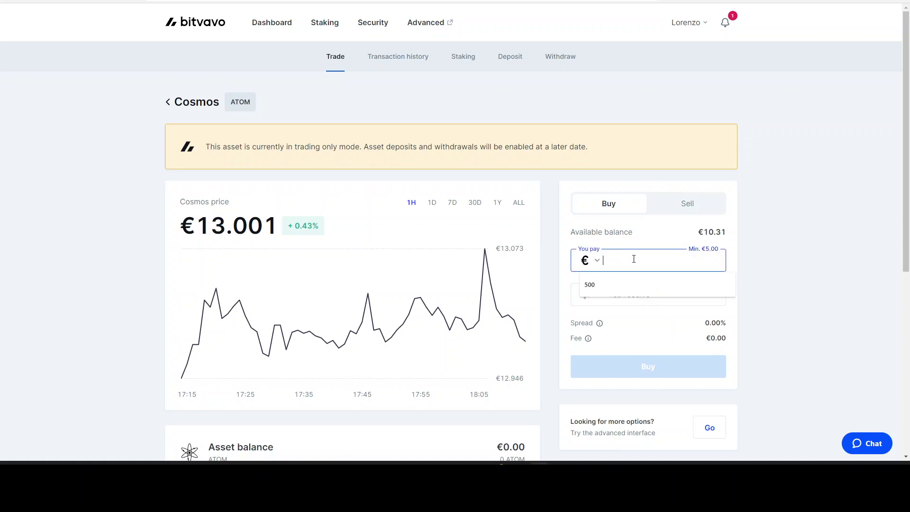
pyautogui.write('1000')
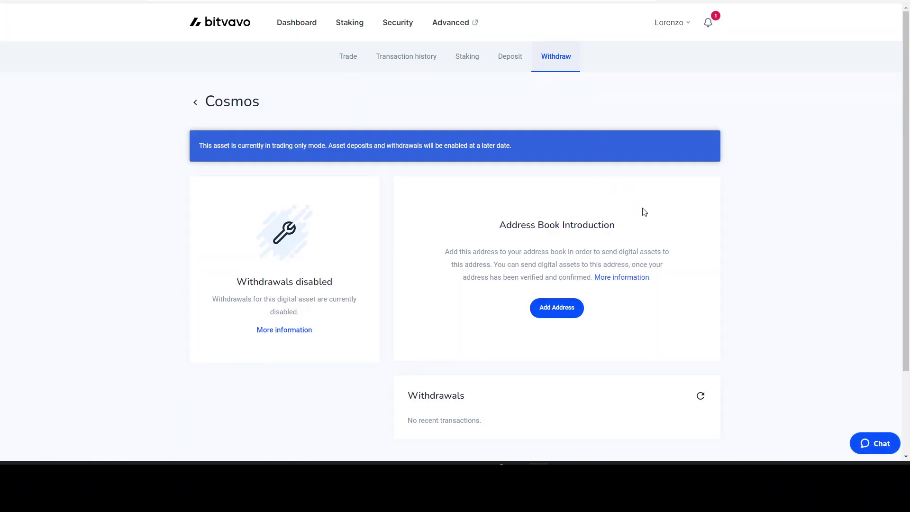
# Scroll down the Cosmos withdraw page
pyautogui.scroll(-1, 644, 211)
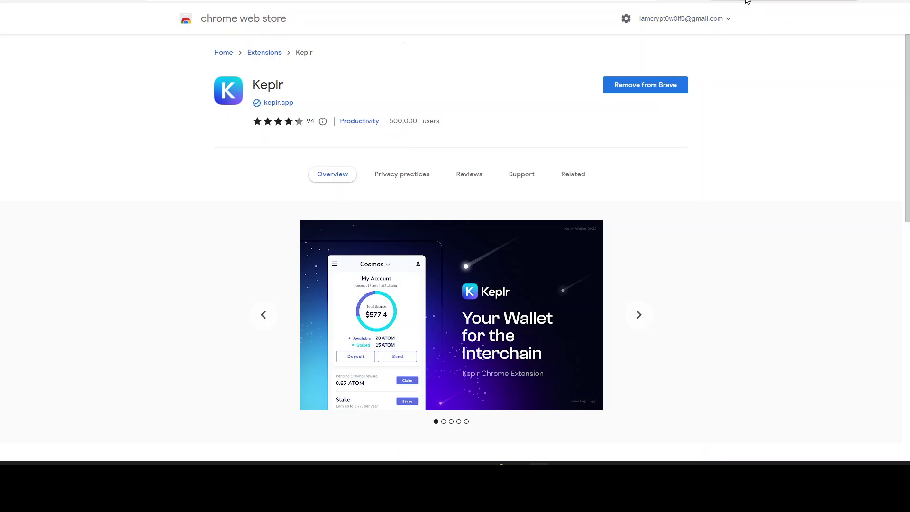
# Open the Keplr wallet's account list and start adding a new account
pyautogui.click(854, 1)
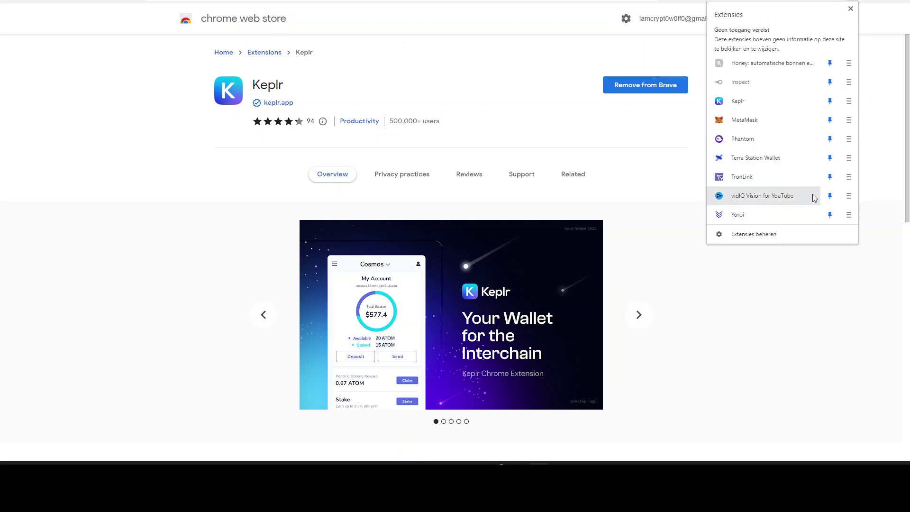
pyautogui.click(865, 81)
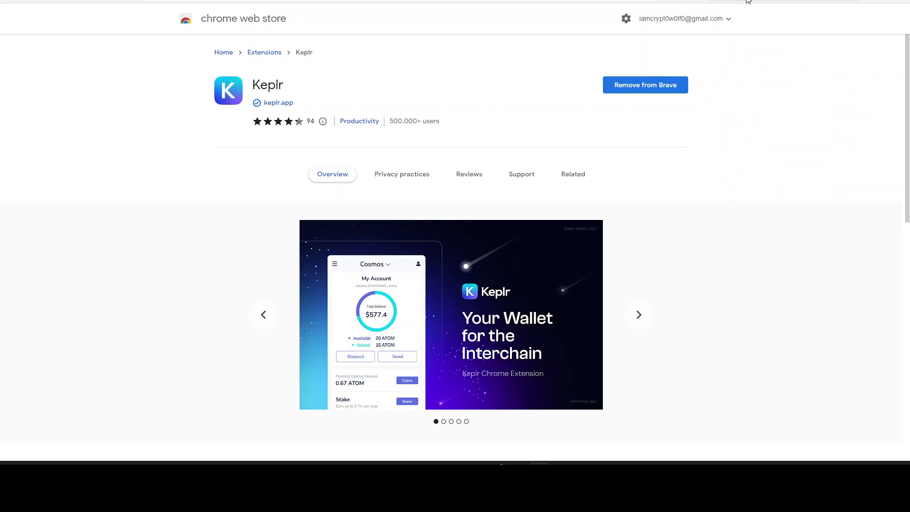
pyautogui.click(748, 1)
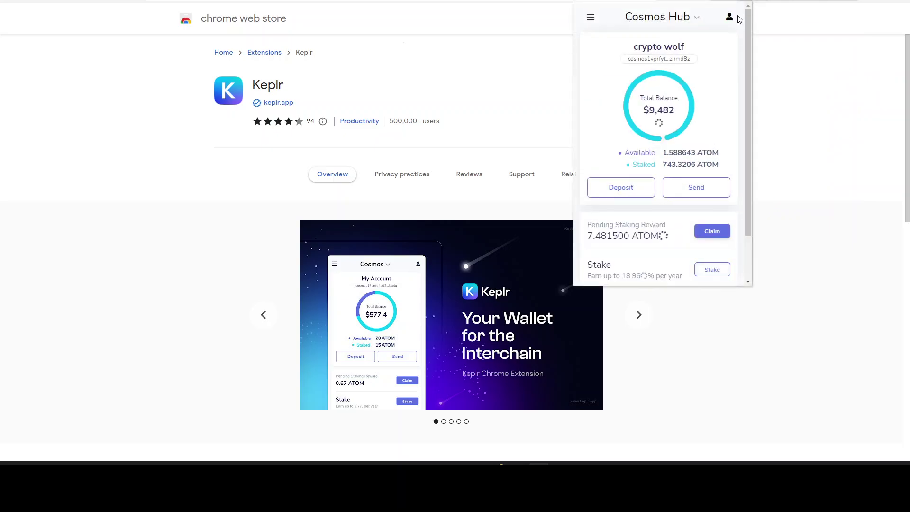
pyautogui.click(730, 18)
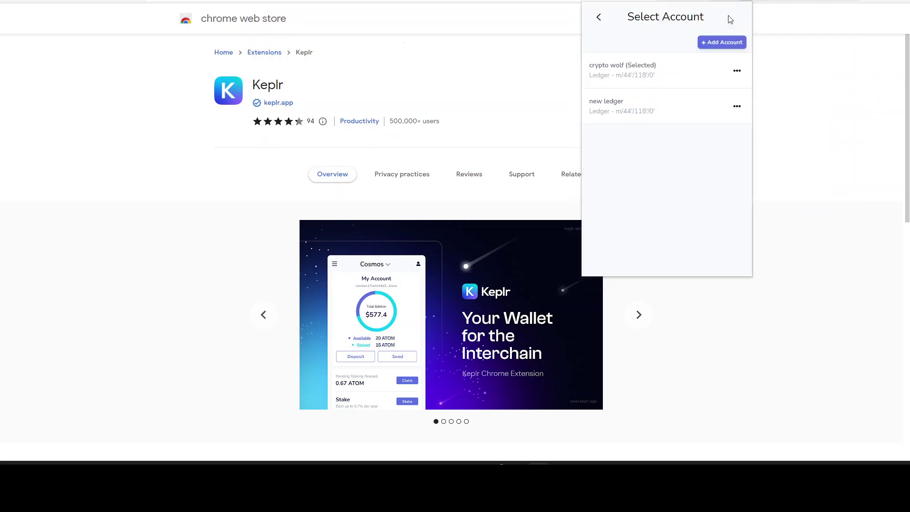
pyautogui.click(721, 42)
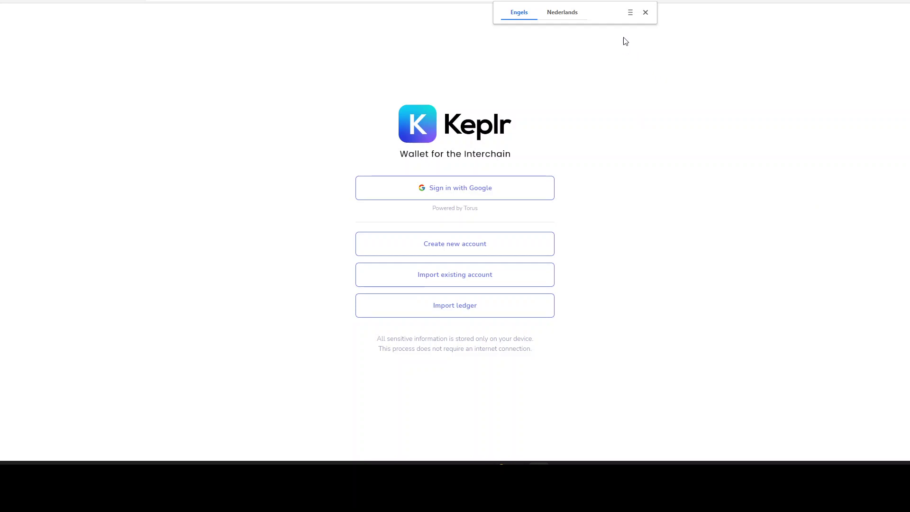
# Dismiss the page translation offer, then briefly reopen and close the Keplr wallet
pyautogui.click(646, 12)
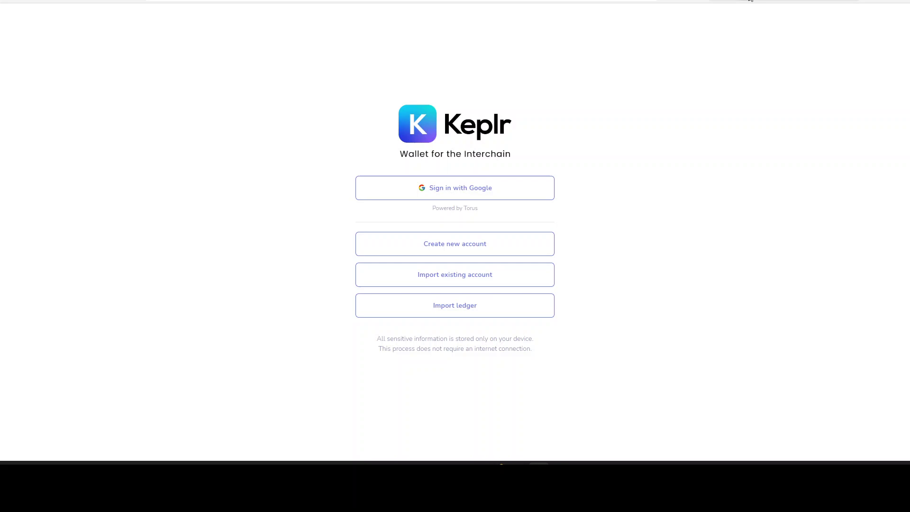
pyautogui.click(739, 11)
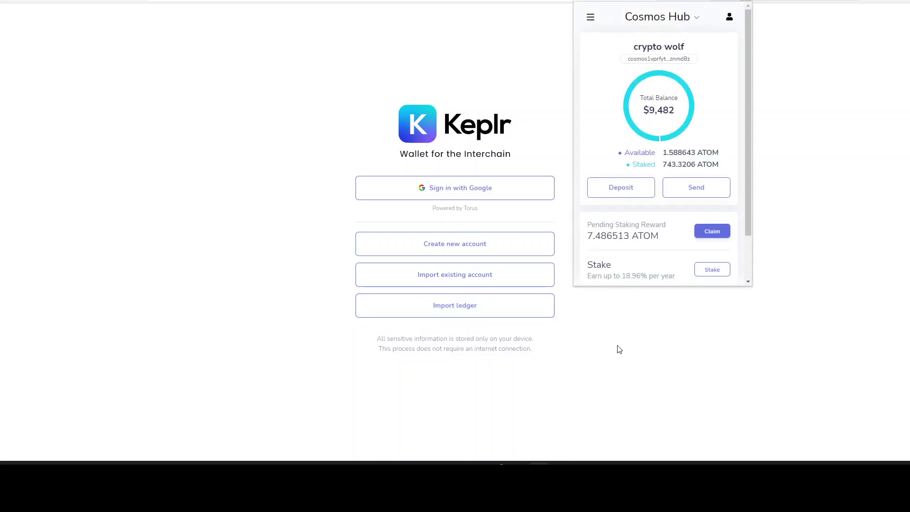
pyautogui.click(853, 180)
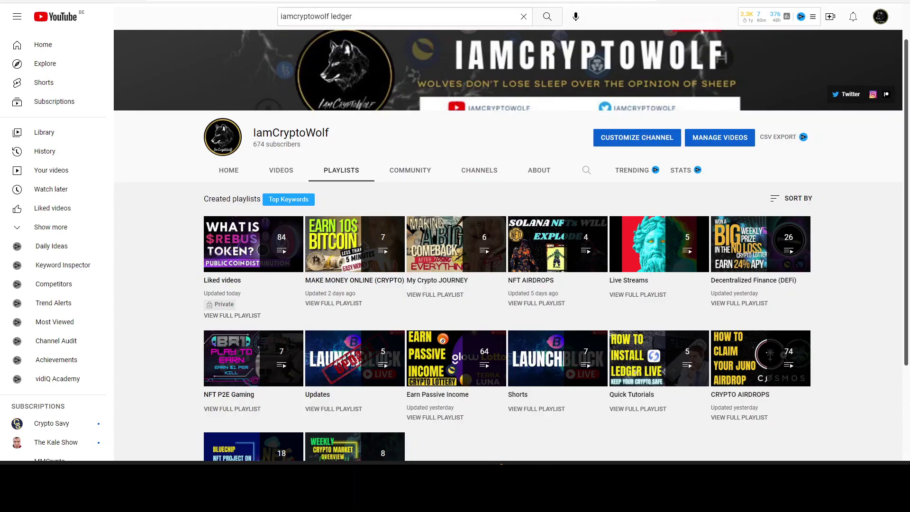
# Run the YouTube search for the channel's Ledger videos
pyautogui.click(547, 19)
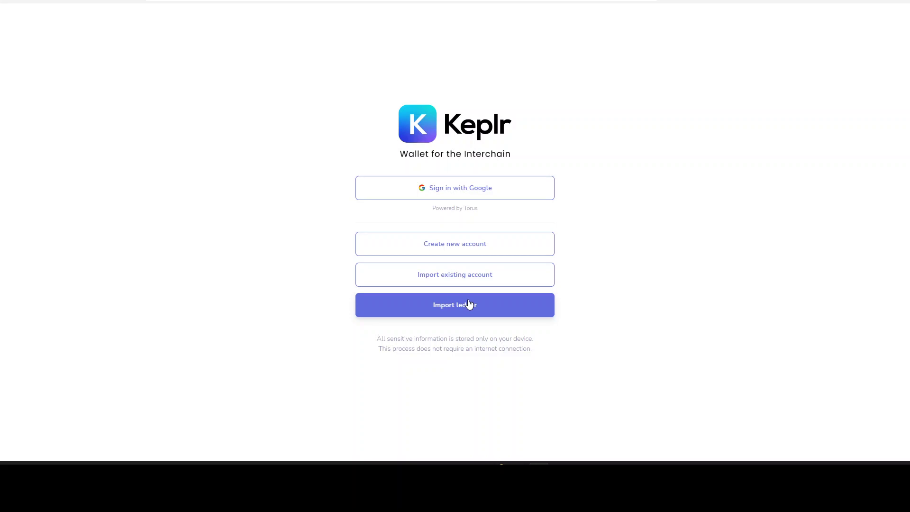
# Start a new Keplr account, toggle 24/12-word phrase, and select the 12-word recovery phrase
pyautogui.click(474, 242)
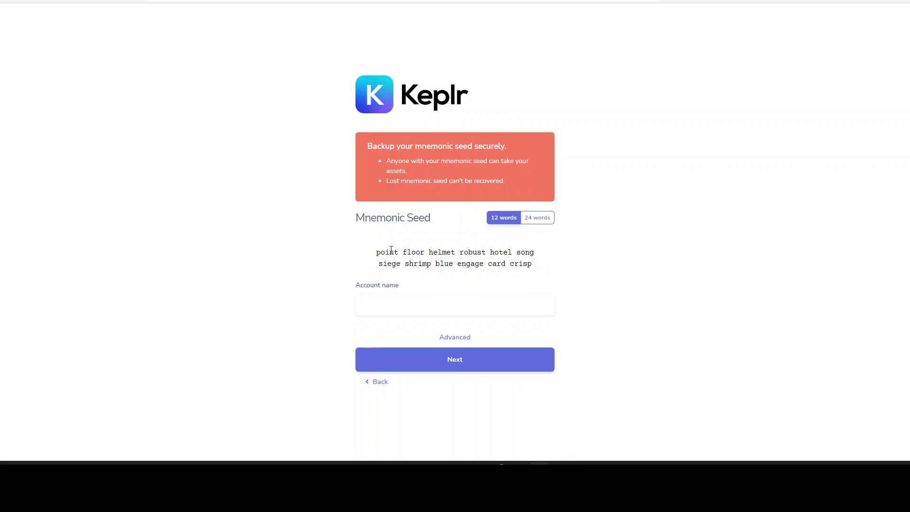
pyautogui.moveTo(381, 252); pyautogui.dragTo(555, 215)
pyautogui.click(537, 218)
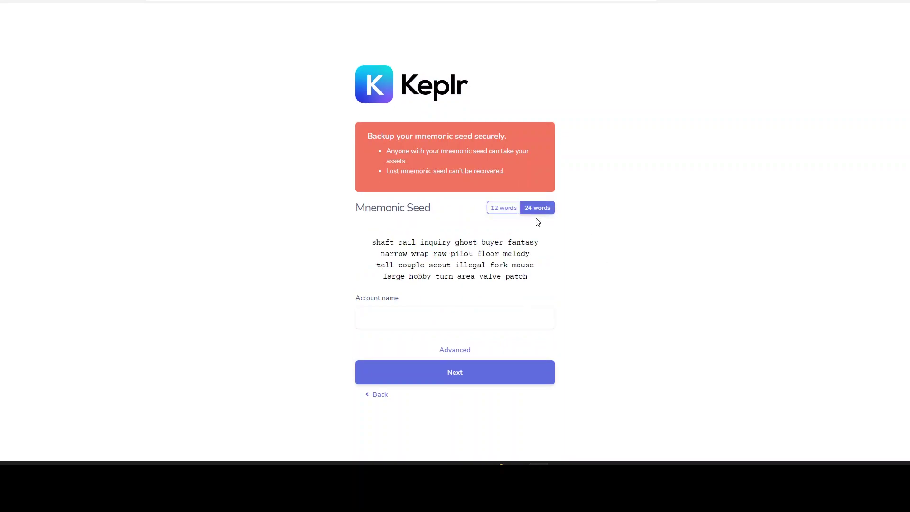
pyautogui.click(502, 211)
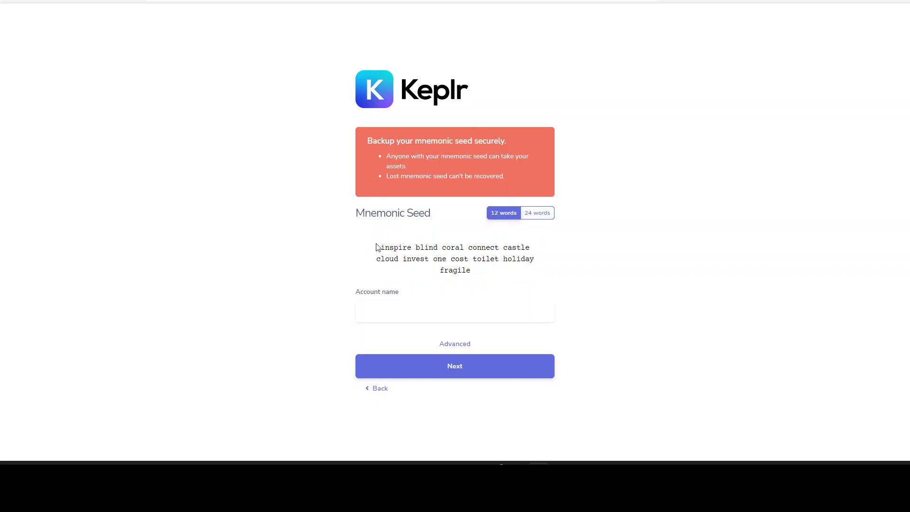
pyautogui.moveTo(382, 247); pyautogui.dragTo(563, 283)
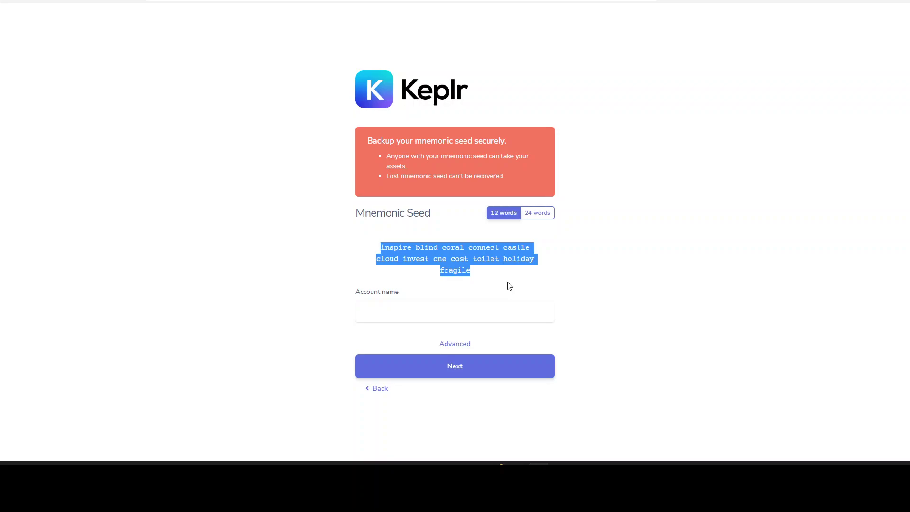
# Fill the account name from the saved suggestion, continue, return to the seed page, open Keplr
pyautogui.click(472, 313)
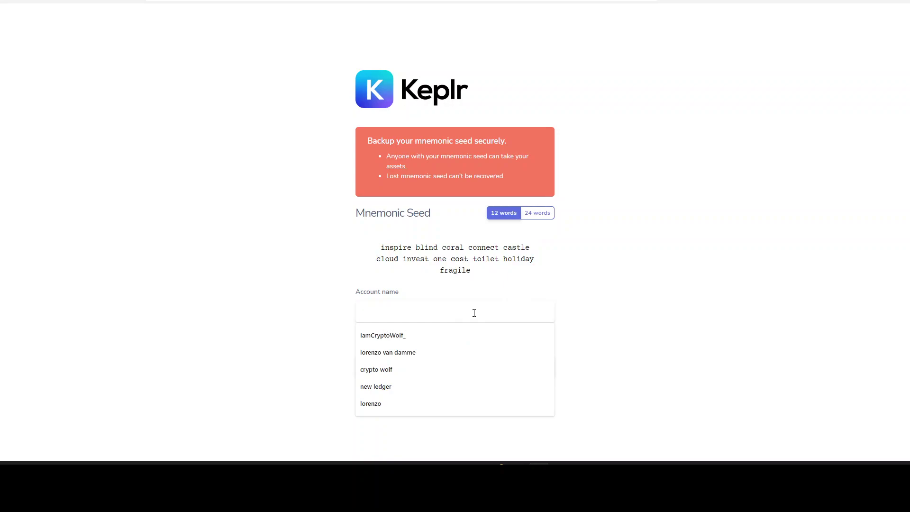
pyautogui.click(416, 336)
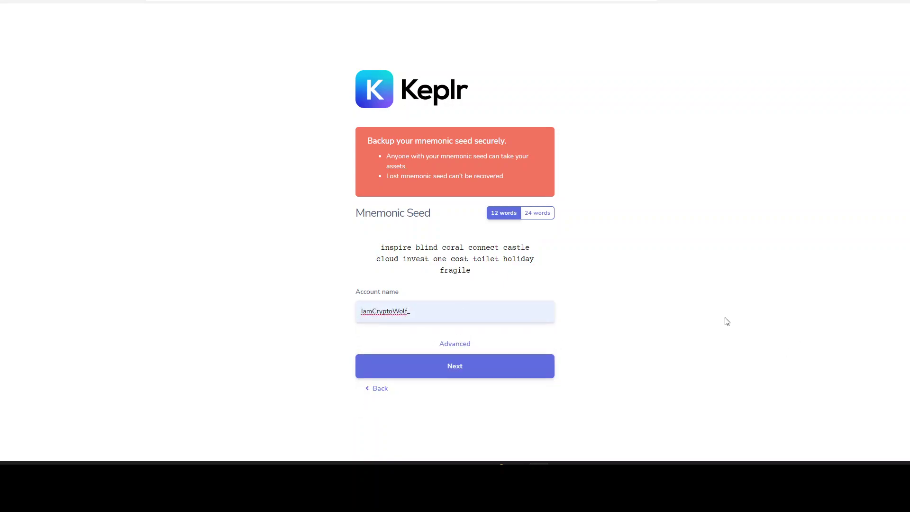
pyautogui.click(672, 297)
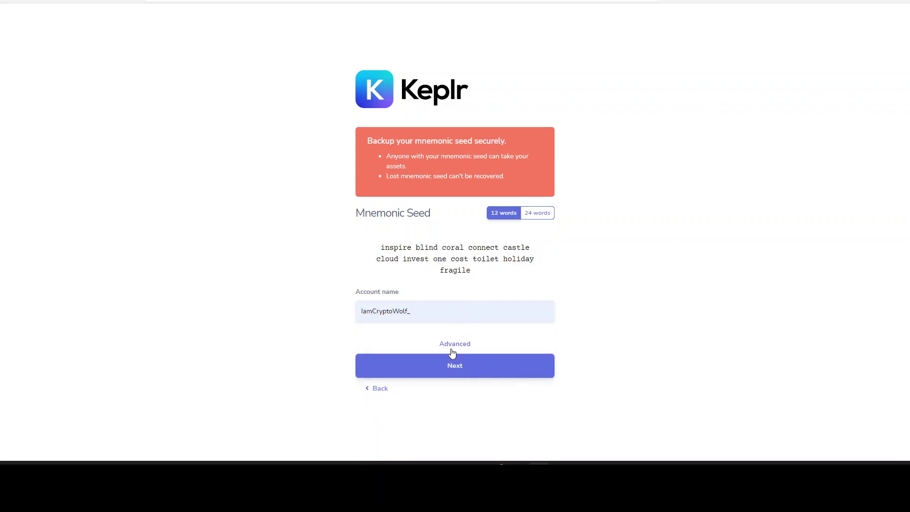
pyautogui.click(465, 366)
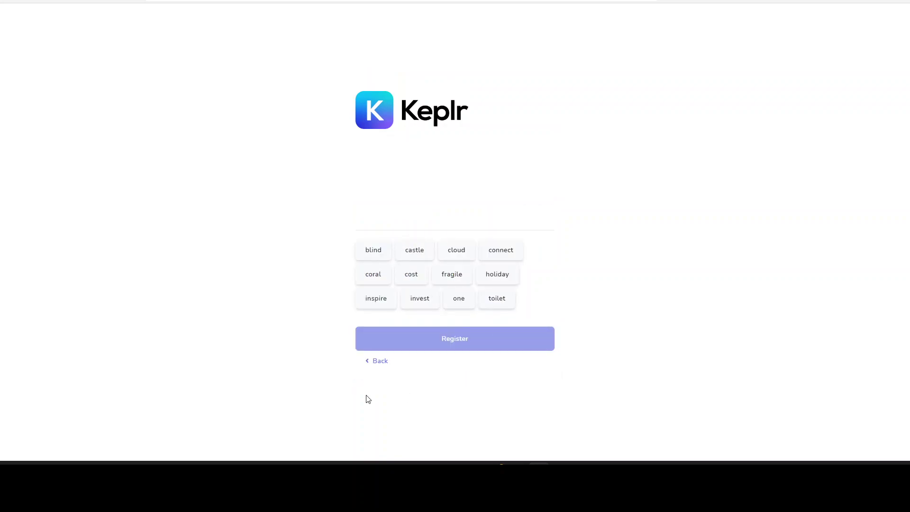
pyautogui.click(373, 364)
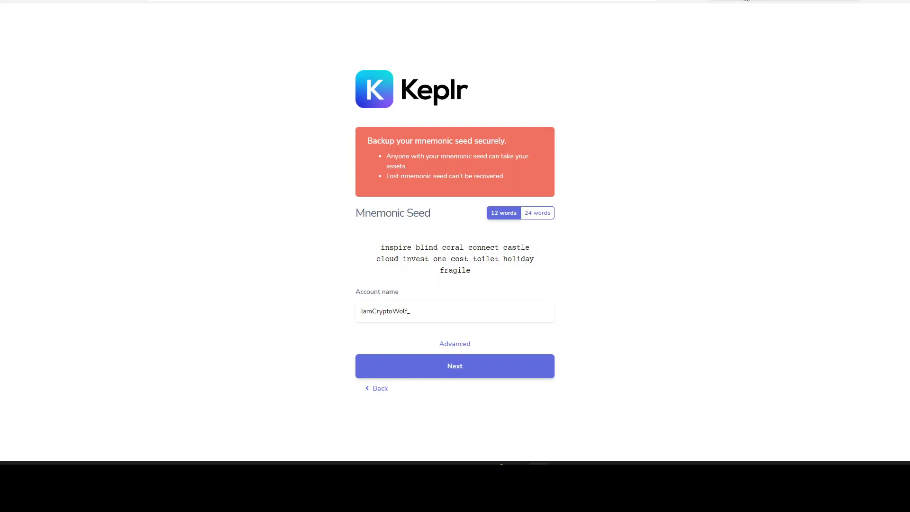
pyautogui.click(746, 1)
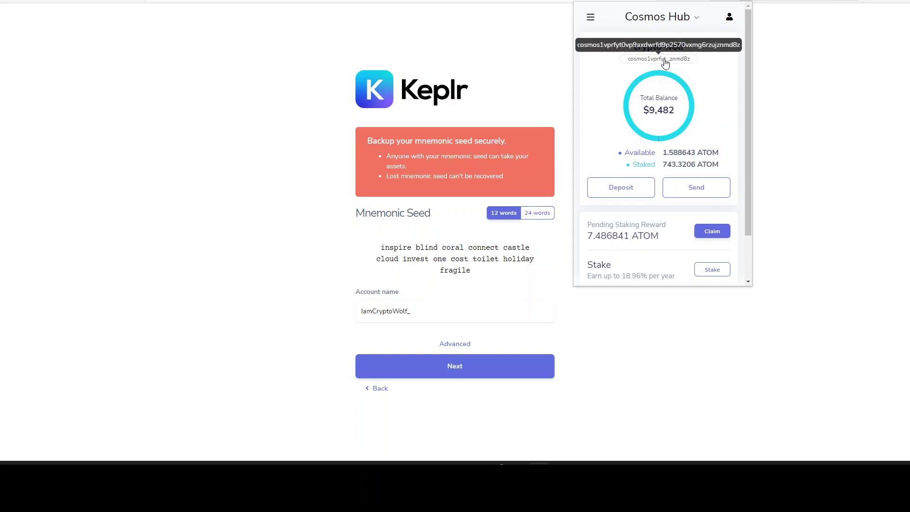
# Keep Cosmos Hub selected, copy its wallet address, and close the Keplr popup
pyautogui.click(670, 20)
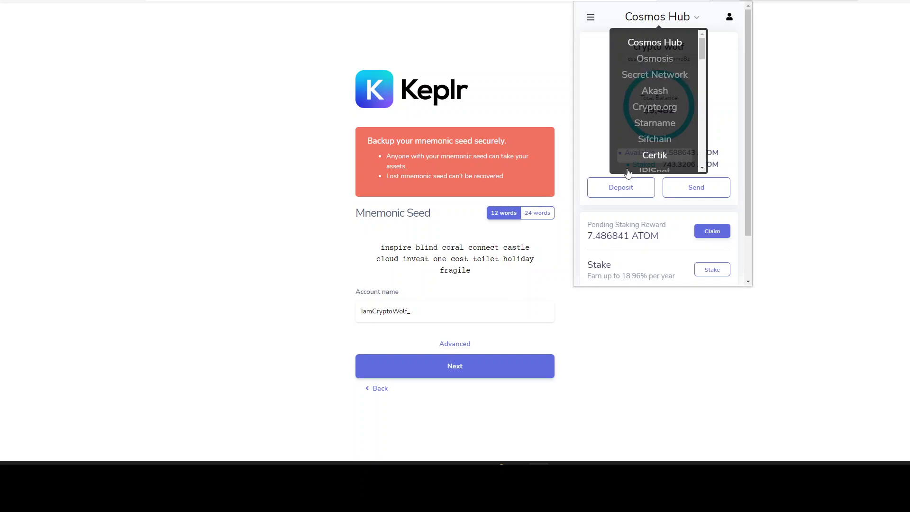
pyautogui.press('Escape')
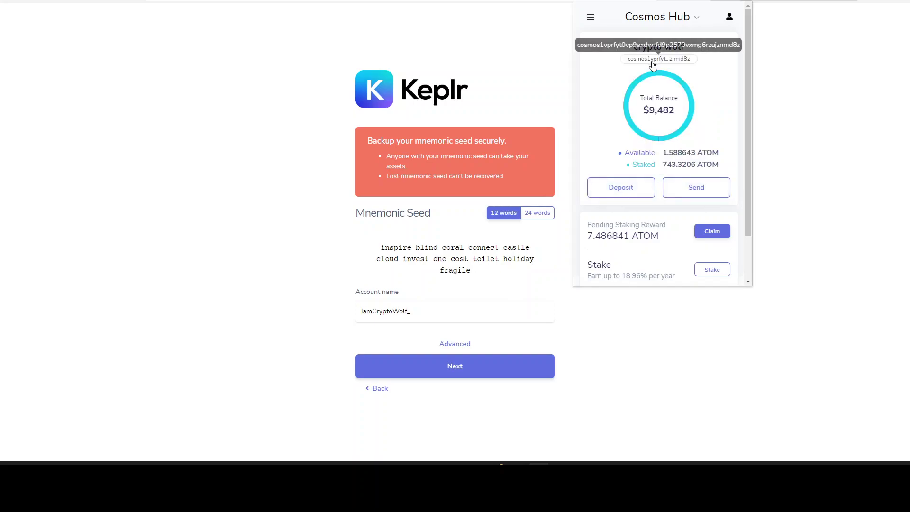
pyautogui.click(653, 61)
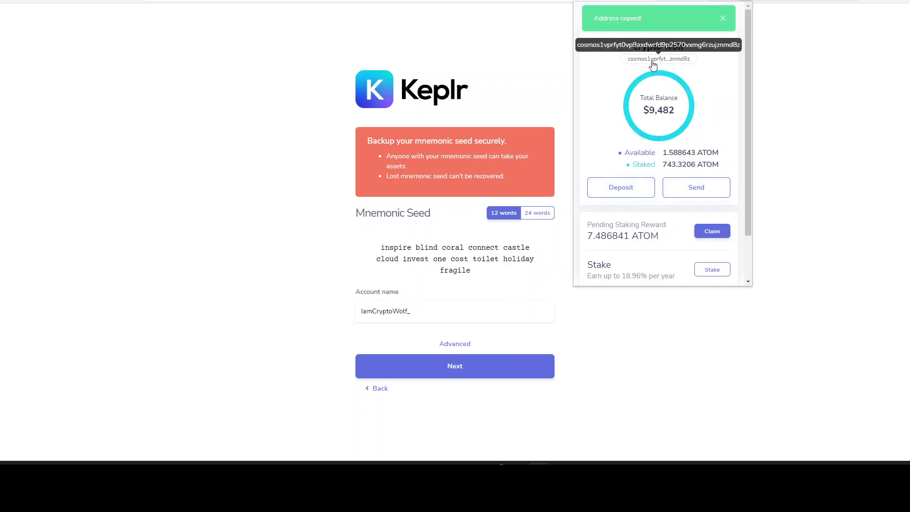
pyautogui.click(808, 63)
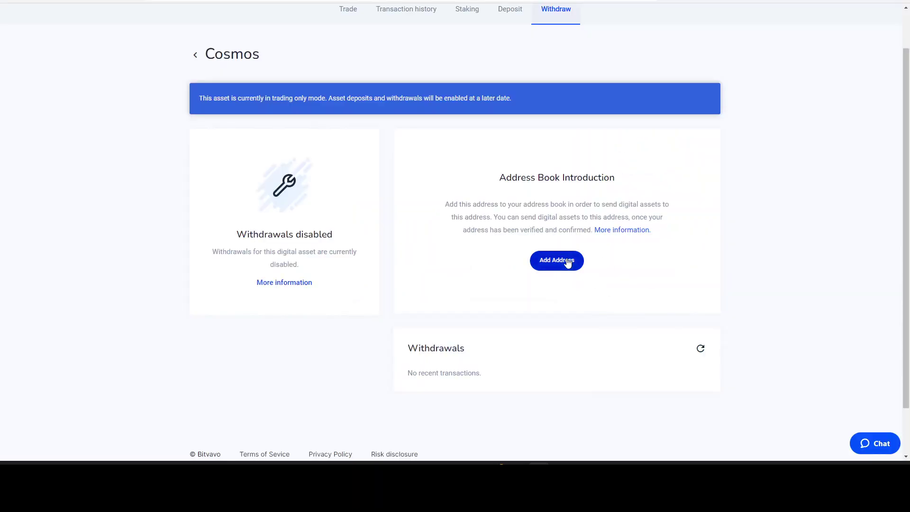
# Add a withdrawal address named 'keplr wallet' with the pasted Keplr Cosmos address and submit it
pyautogui.click(567, 259)
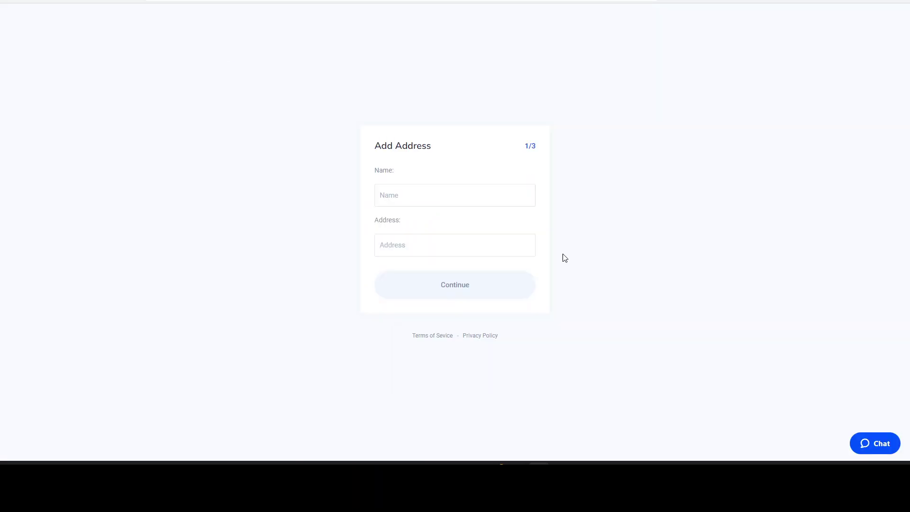
pyautogui.click(429, 196)
pyautogui.write('keplr xalle')
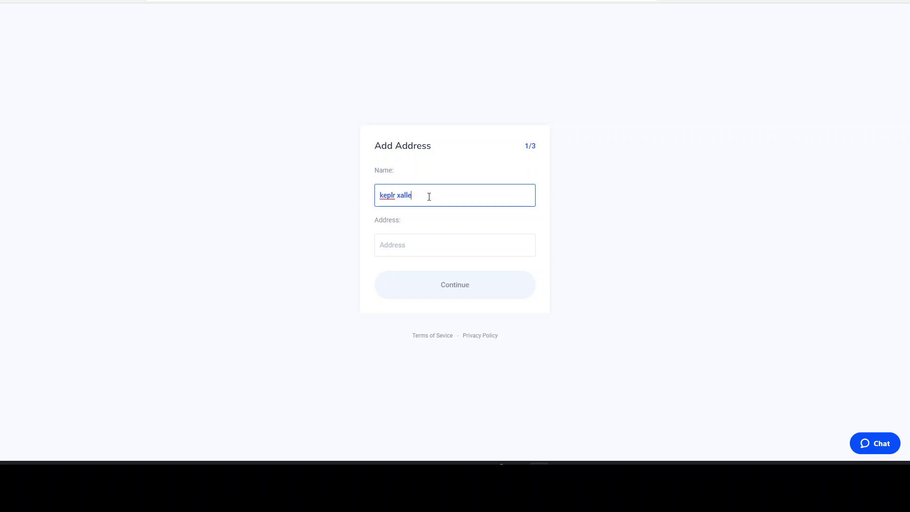
pyautogui.write('ta')
pyautogui.press('BackSpace')
pyautogui.press('BackSpace')
pyautogui.press('BackSpace')
pyautogui.press('BackSpace')
pyautogui.press('BackSpace')
pyautogui.press('BackSpace')
pyautogui.write('wallet')
pyautogui.press('Tab')
pyautogui.hotkey('ctrl', 'v')
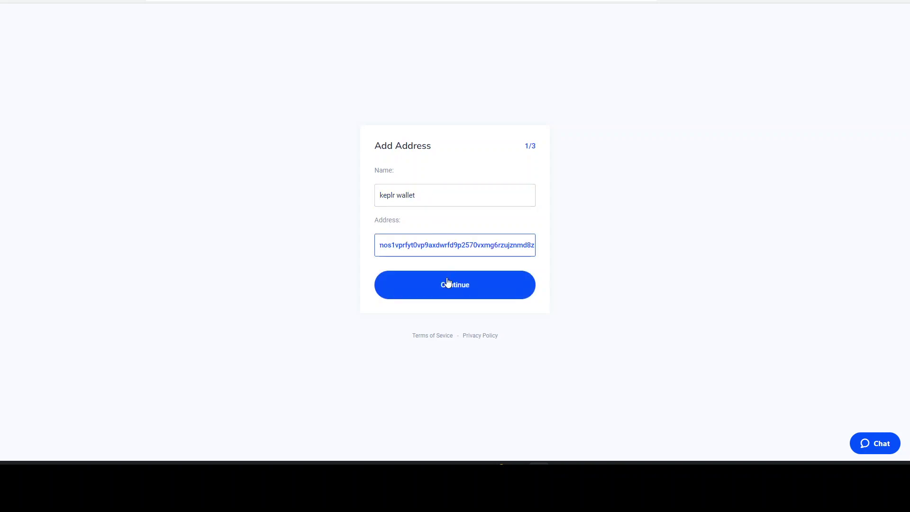
pyautogui.click(446, 284)
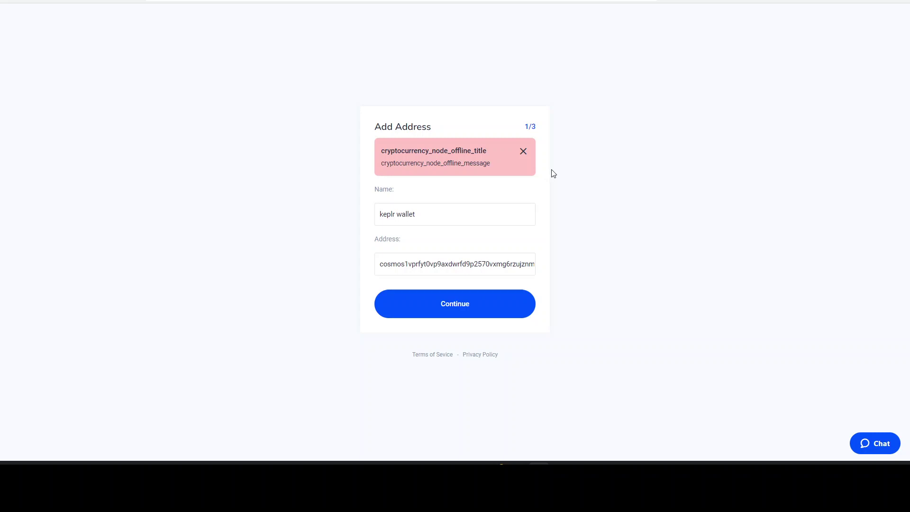
pyautogui.click(448, 303)
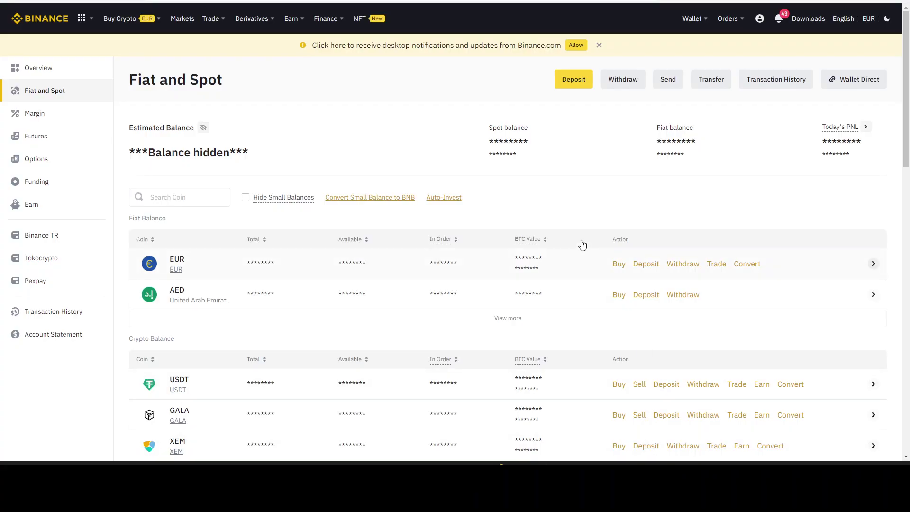
# Start a Binance ATOM withdrawal to the pasted Keplr address and acknowledge the MEMO warning
pyautogui.moveTo(728, 10)
pyautogui.moveTo(693, 18)
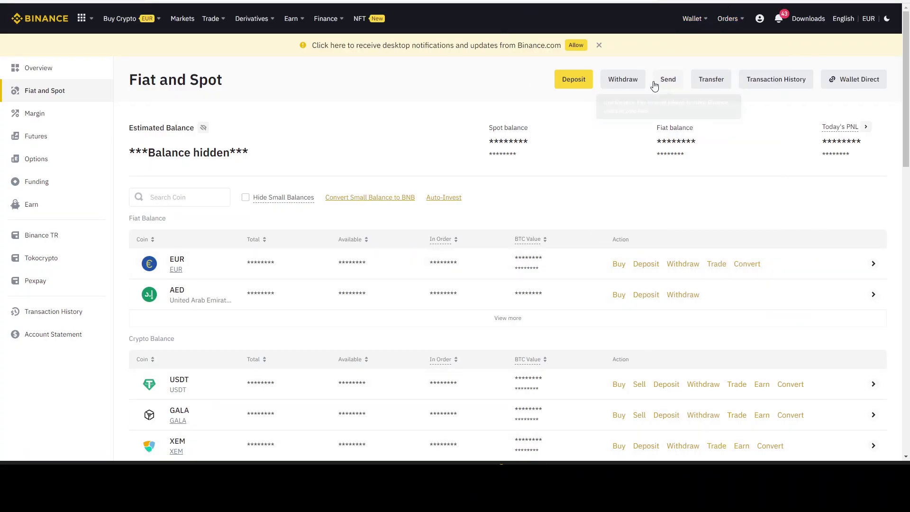
pyautogui.click(623, 80)
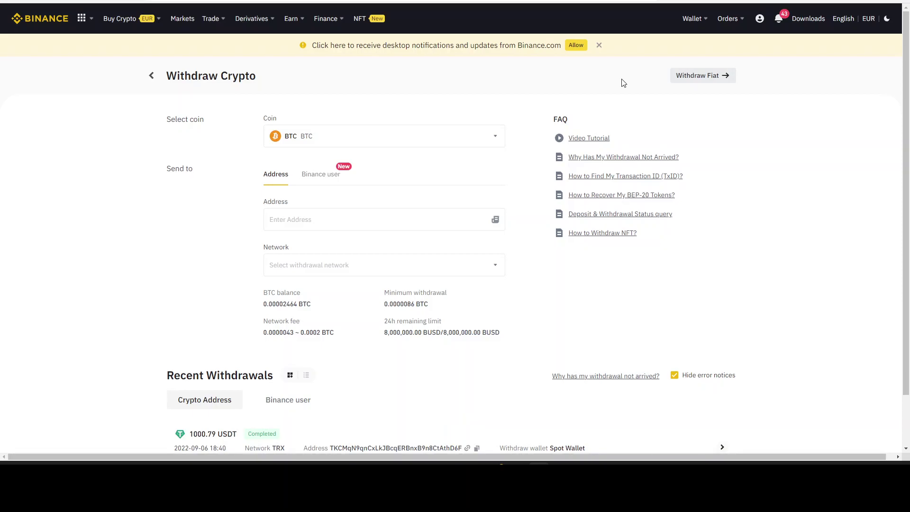
pyautogui.click(346, 137)
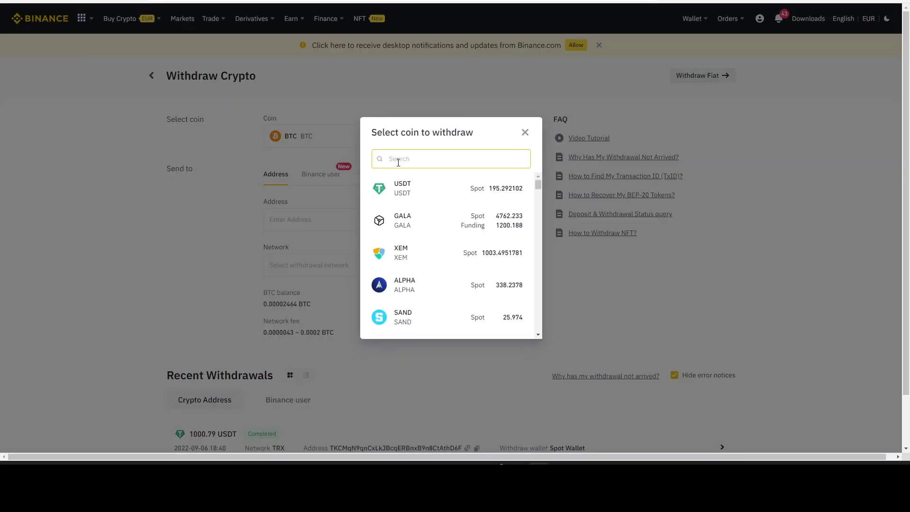
pyautogui.write('at')
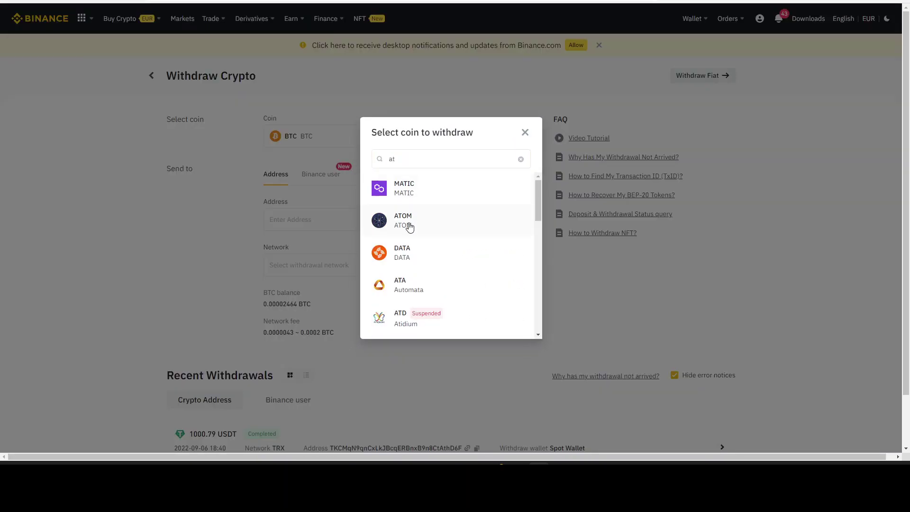
pyautogui.click(408, 227)
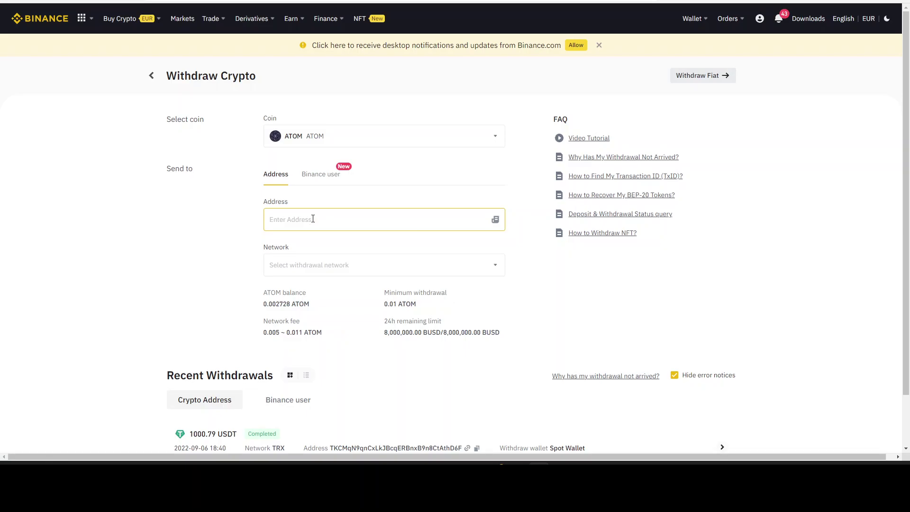
pyautogui.hotkey('ctrl', 'v')
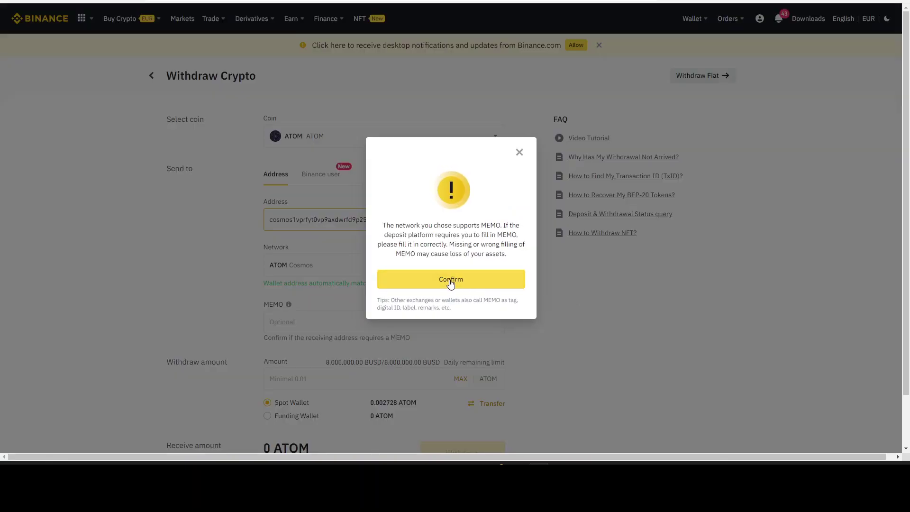
pyautogui.click(455, 280)
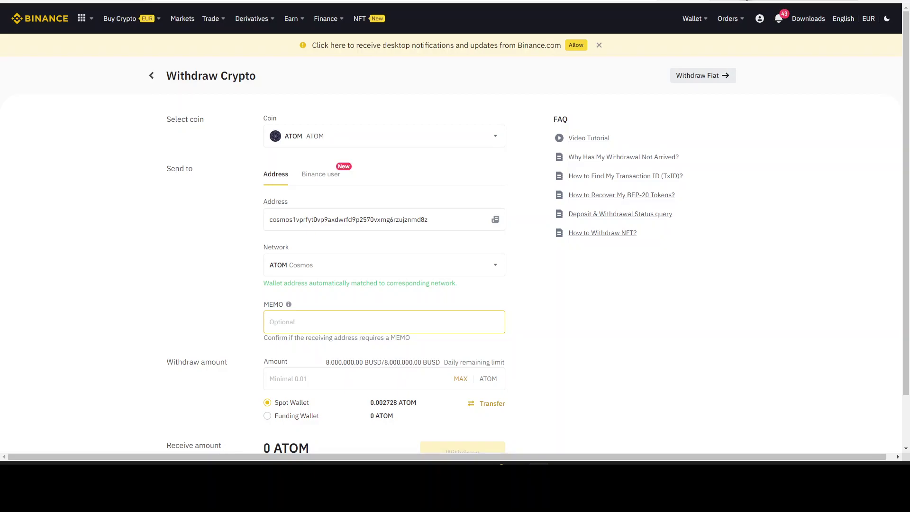
# Enter an amount of 1 ATOM and submit the withdrawal
pyautogui.click(749, 1)
pyautogui.click(824, 121)
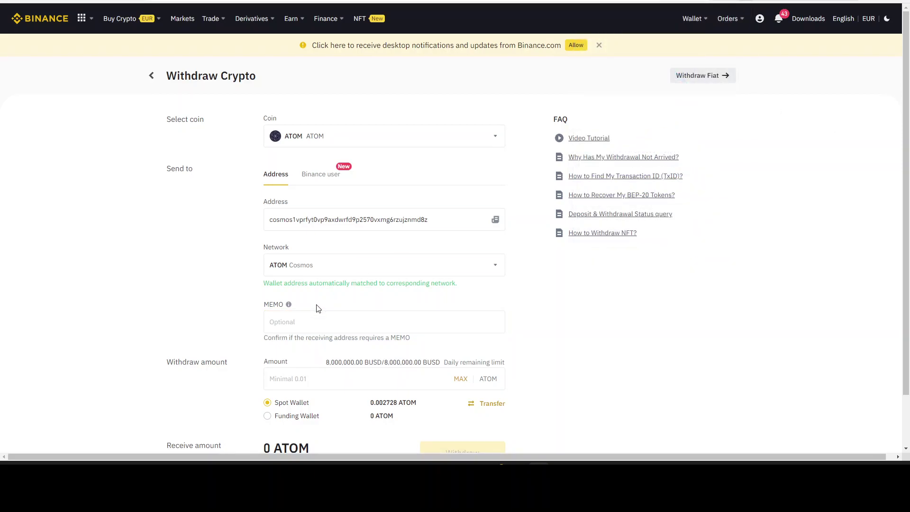
pyautogui.scroll(-3, 317, 308)
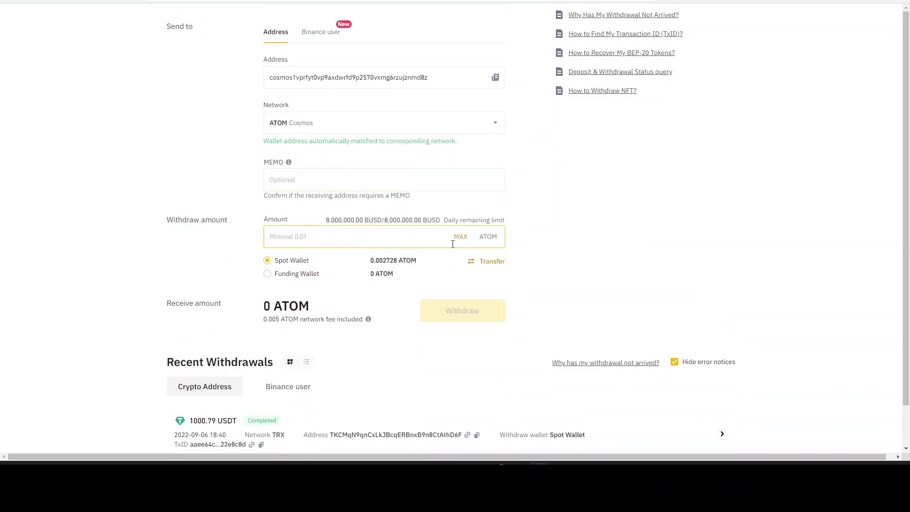
pyautogui.write('1')
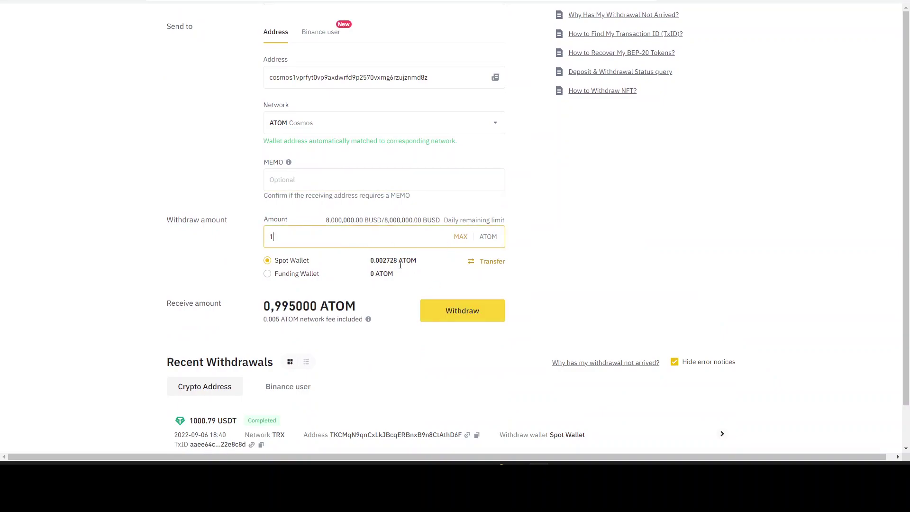
pyautogui.click(473, 314)
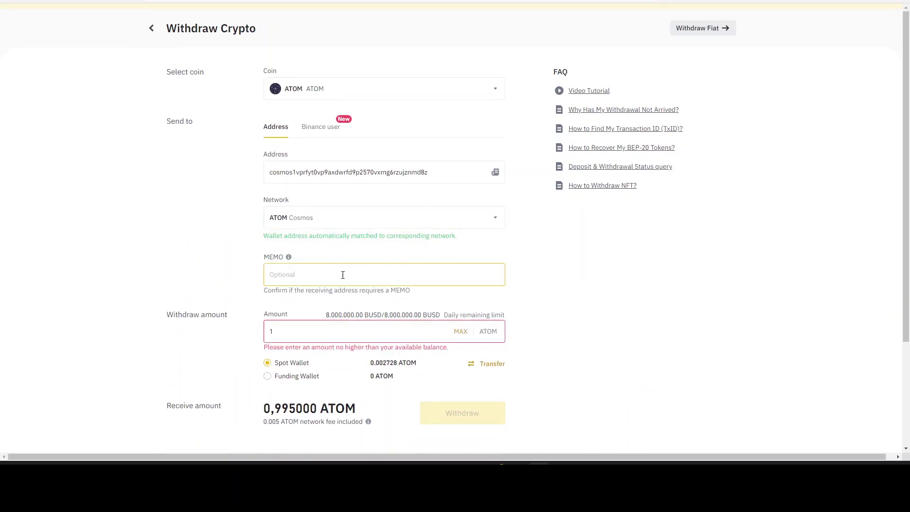
# Compare the destination with Keplr's Cosmos Hub address and highlight the 1.588643 ATOM available balance
pyautogui.moveTo(431, 173); pyautogui.dragTo(269, 174)
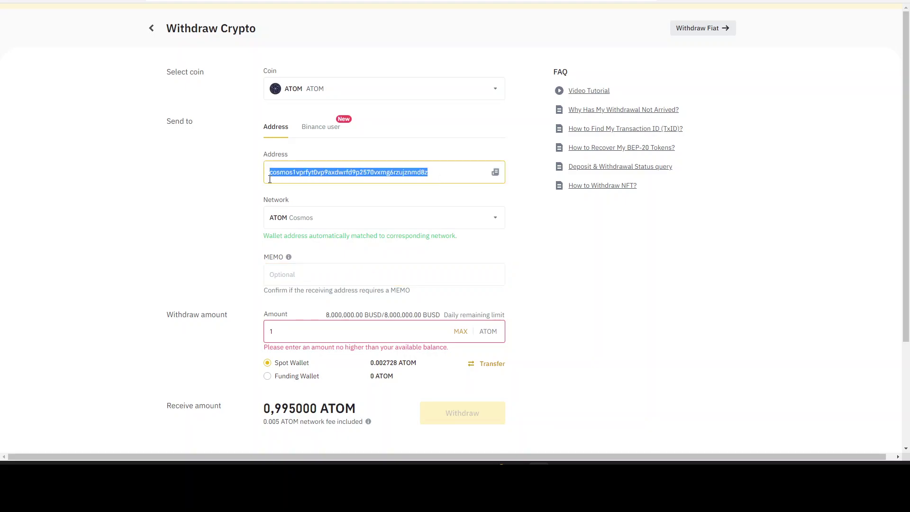
pyautogui.click(746, 1)
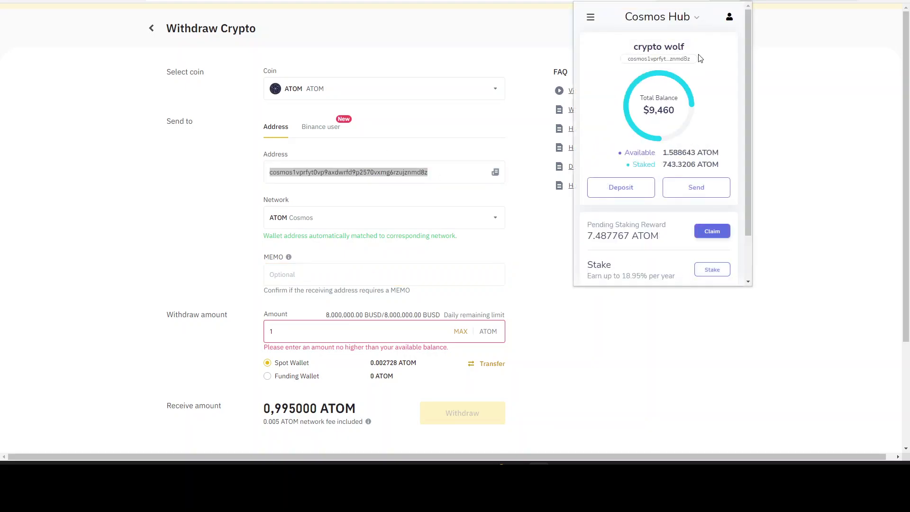
pyautogui.click(601, 335)
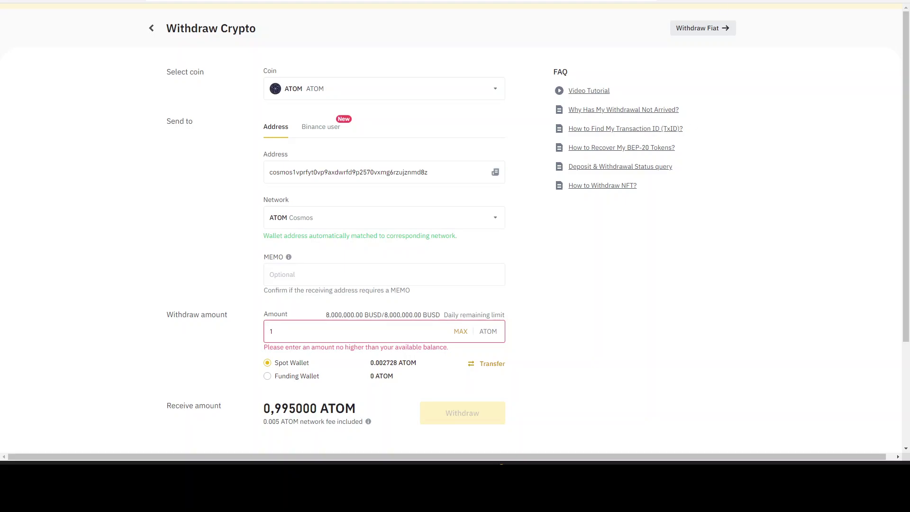
pyautogui.click(745, 0)
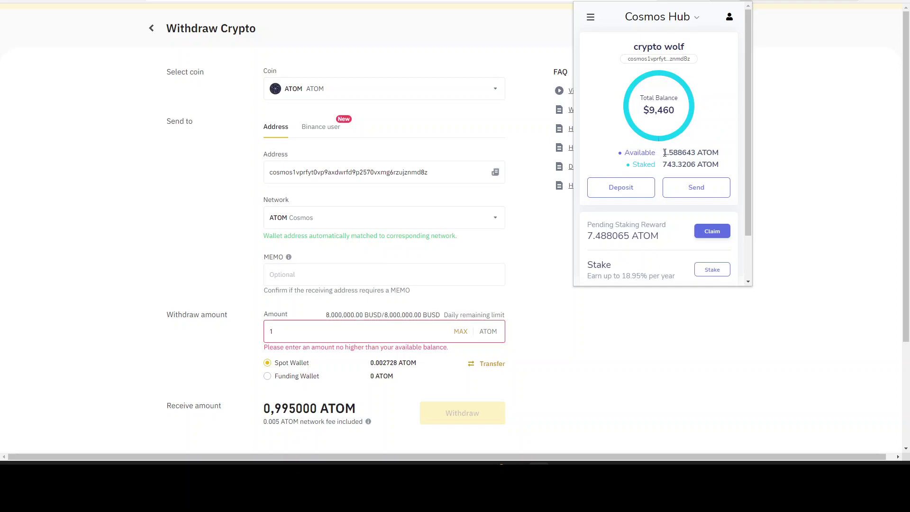
pyautogui.moveTo(662, 152); pyautogui.dragTo(728, 154)
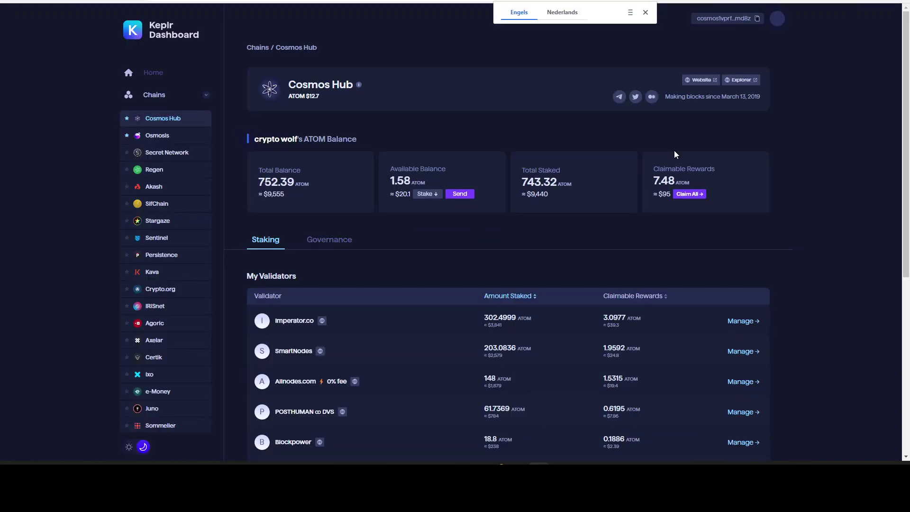
# Scroll through the All Cosmos Hub Validators table down to Imperator.co at rank 34
pyautogui.scroll(-2, 486, 263)
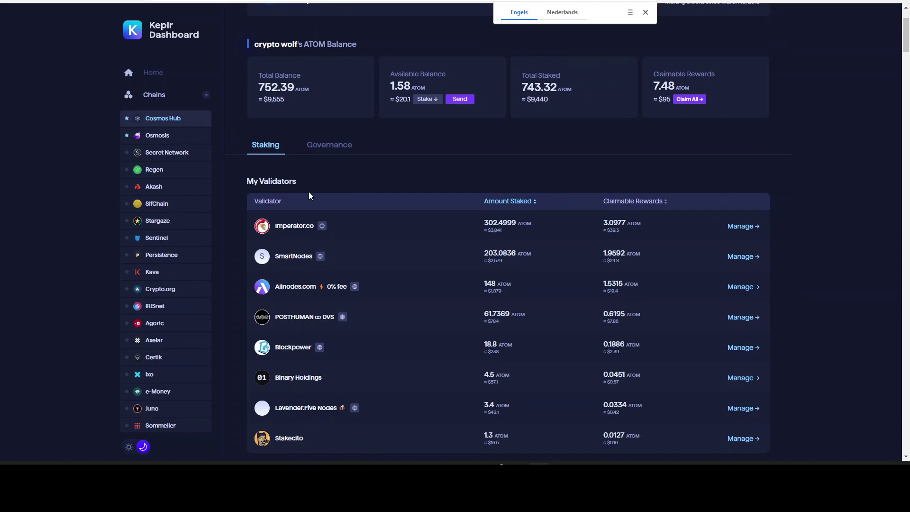
pyautogui.scroll(-7, 354, 254)
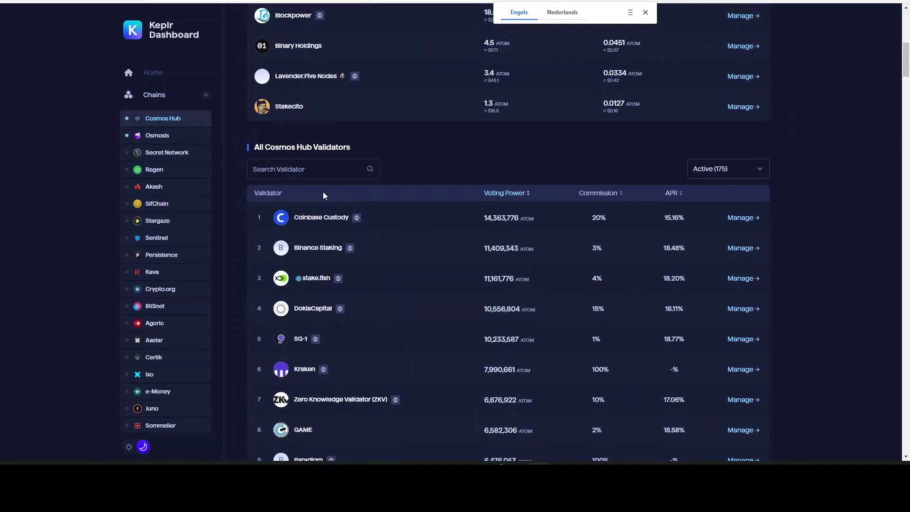
pyautogui.scroll(-3, 324, 195)
pyautogui.scroll(-5, 388, 220)
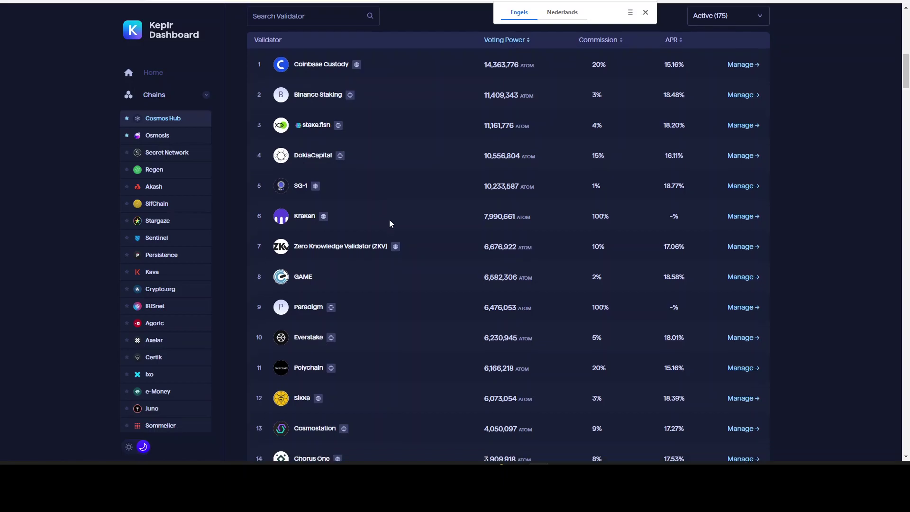
pyautogui.scroll(-3, 406, 246)
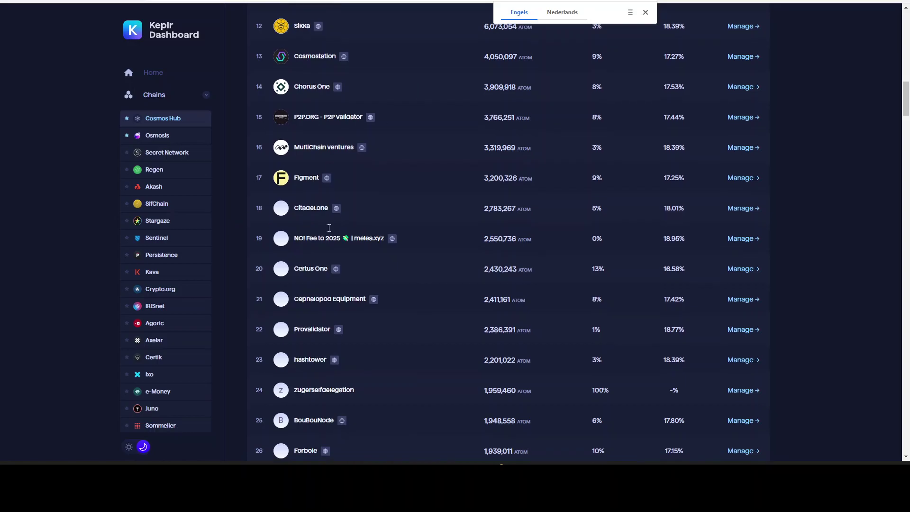
pyautogui.scroll(-3, 417, 242)
pyautogui.scroll(2, 417, 243)
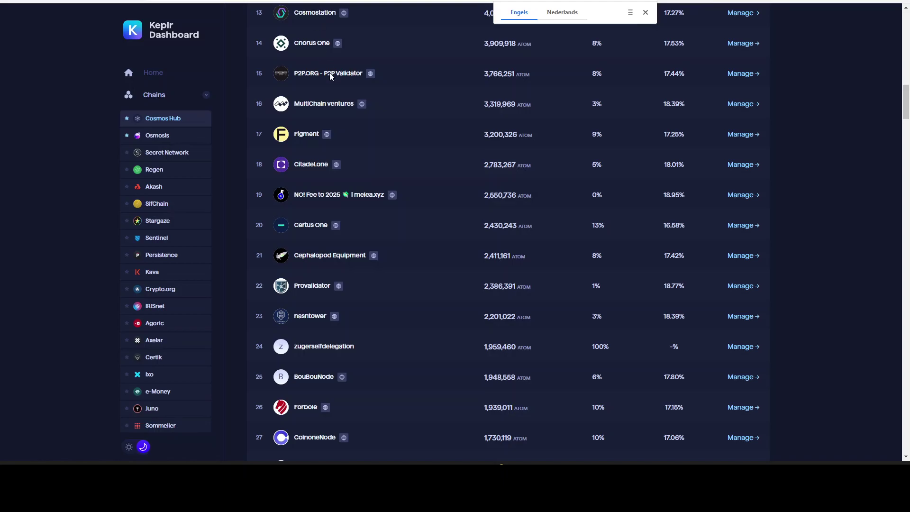
pyautogui.scroll(-2, 413, 164)
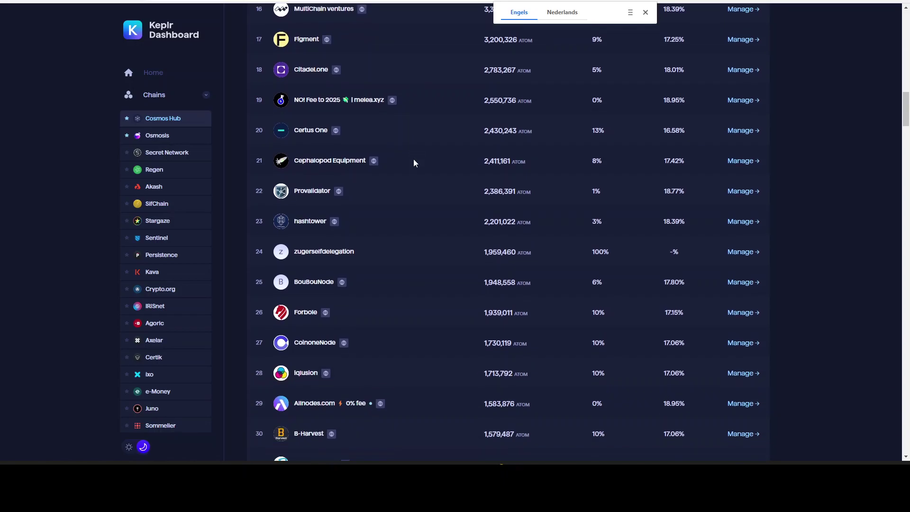
pyautogui.scroll(-3, 460, 294)
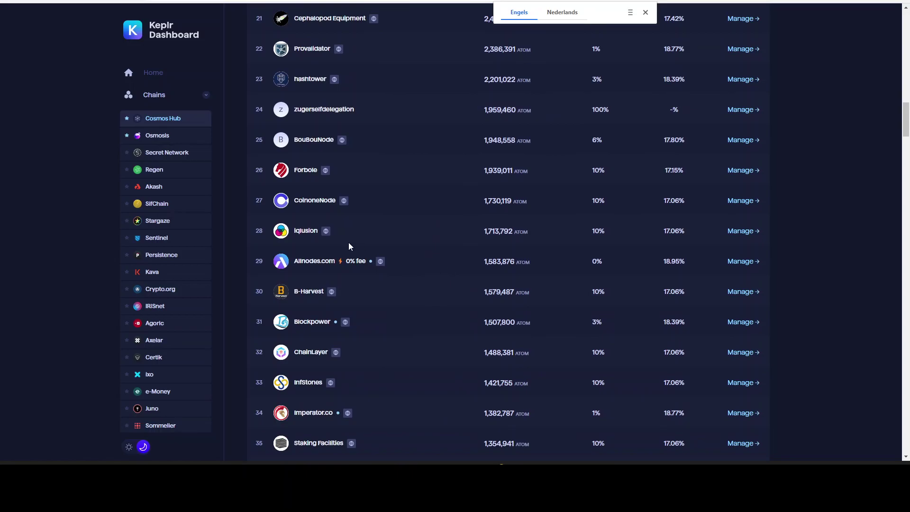
pyautogui.scroll(-3, 389, 223)
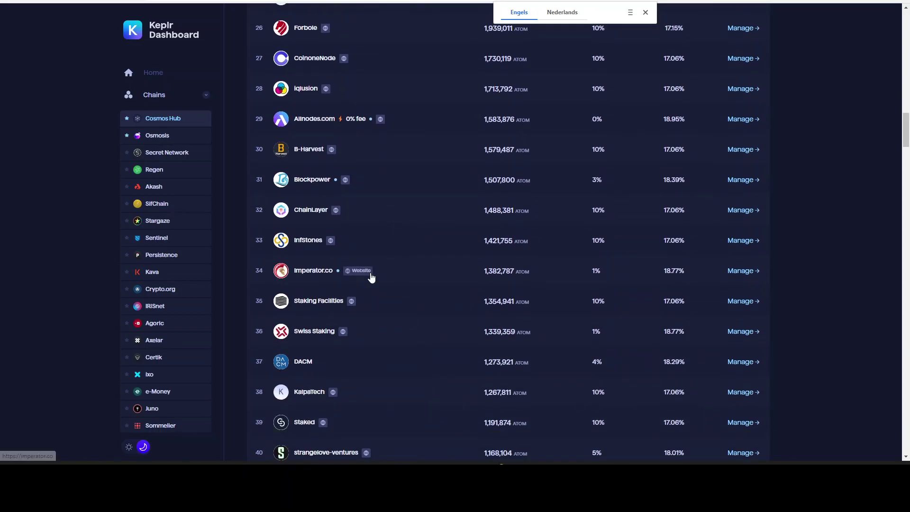
pyautogui.click(748, 272)
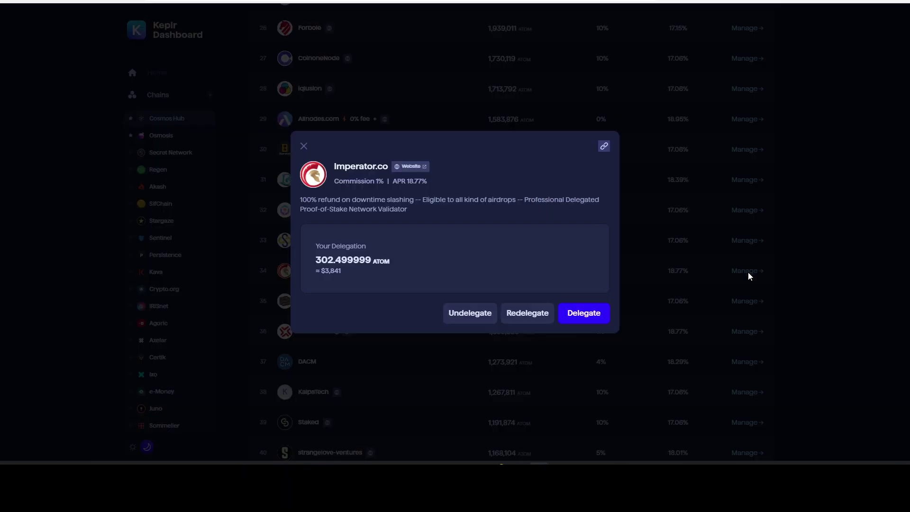
pyautogui.click(583, 313)
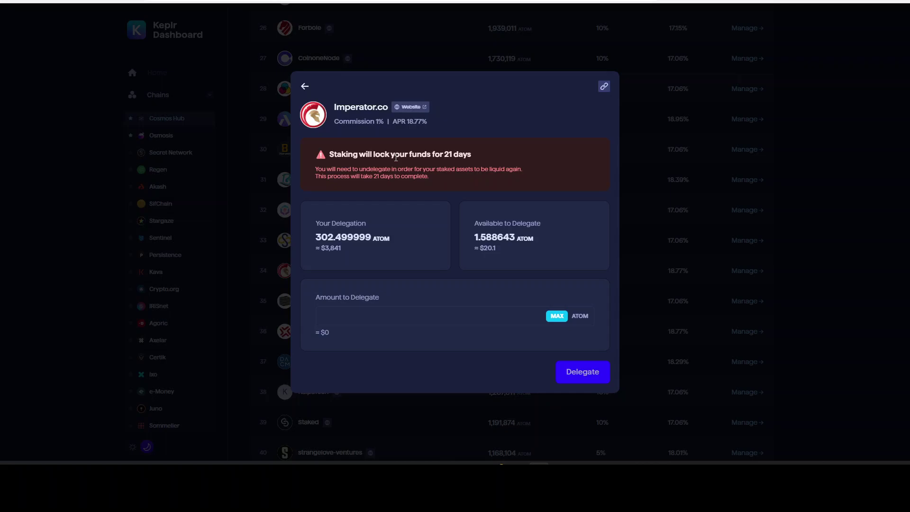
pyautogui.click(352, 318)
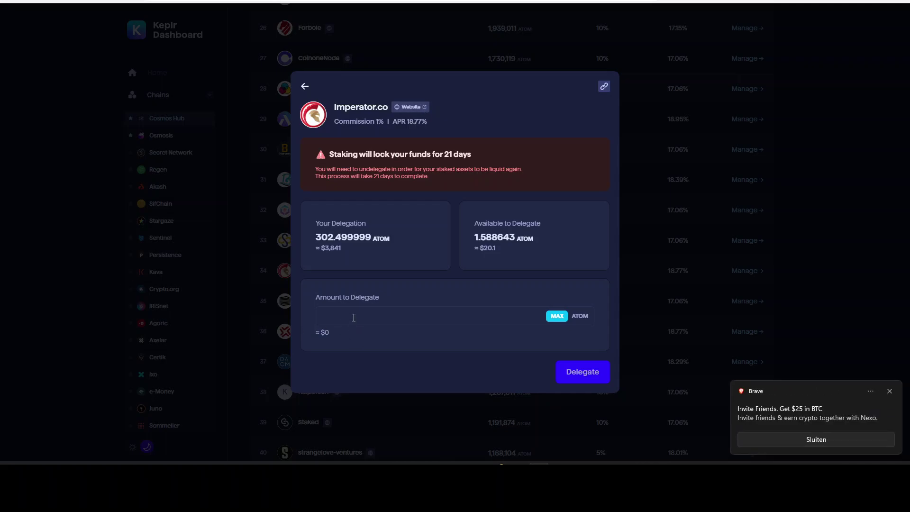
pyautogui.write('1.5')
pyautogui.click(567, 374)
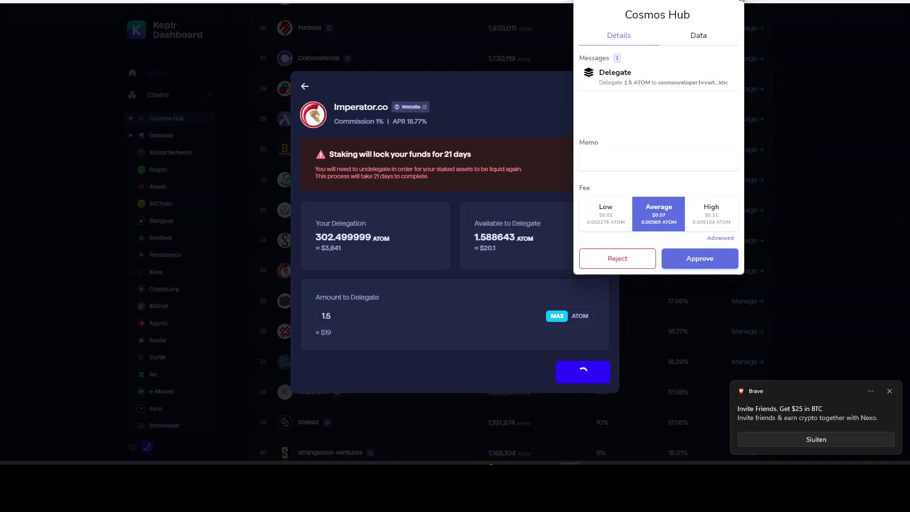
pyautogui.click(617, 259)
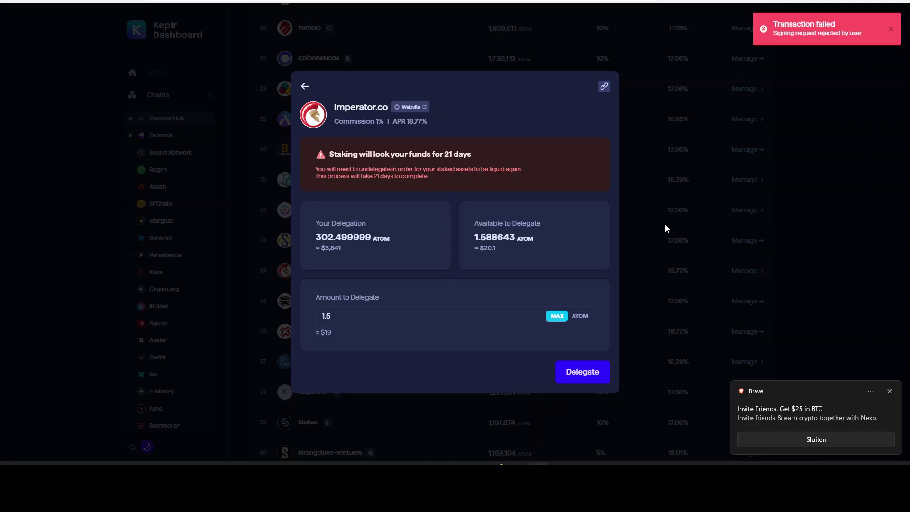
pyautogui.click(304, 88)
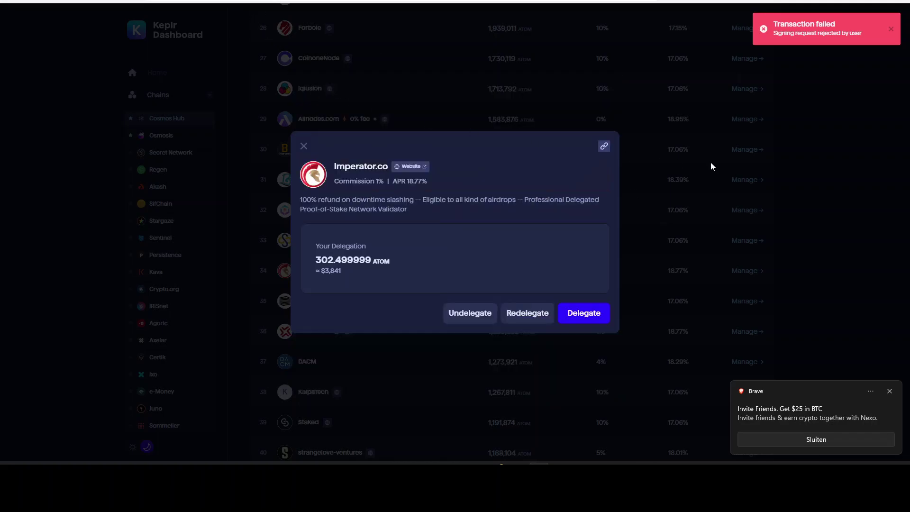
pyautogui.click(531, 126)
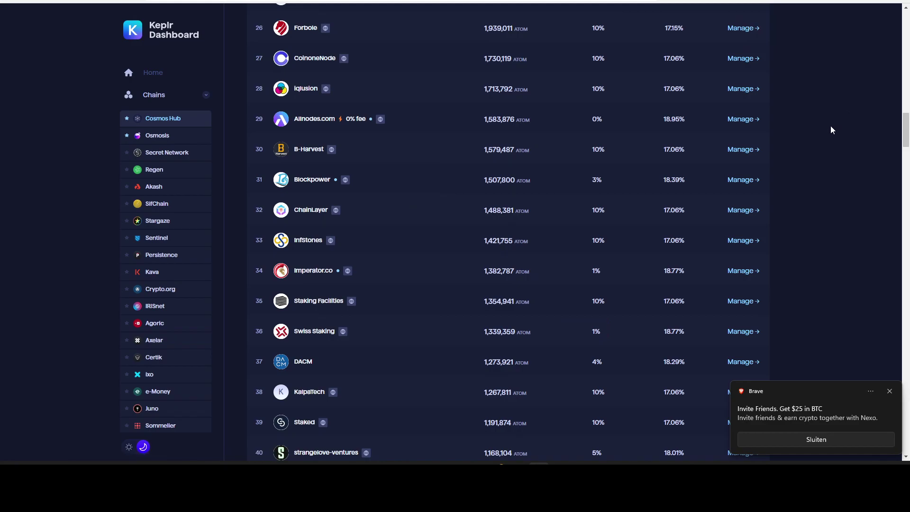